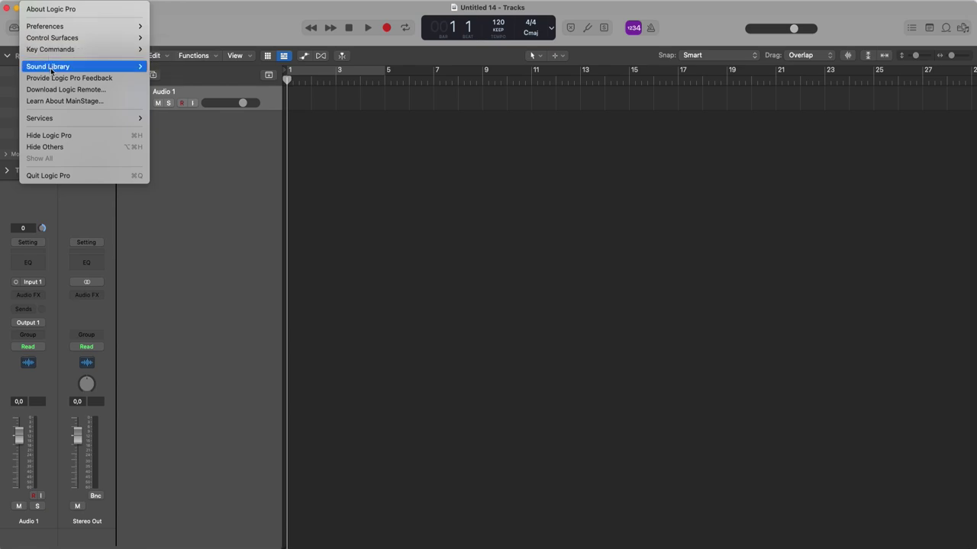
pyautogui.moveTo(50, 68)
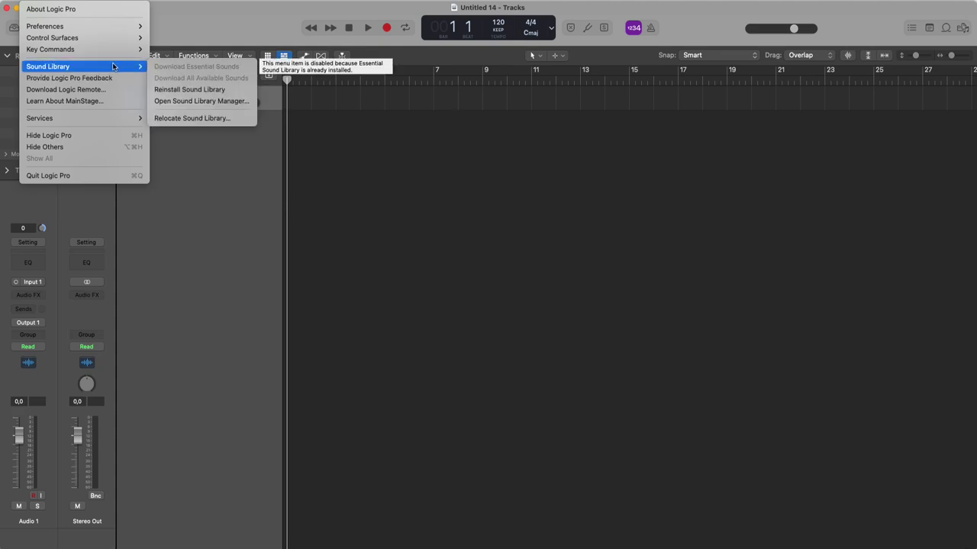
pyautogui.click(223, 104)
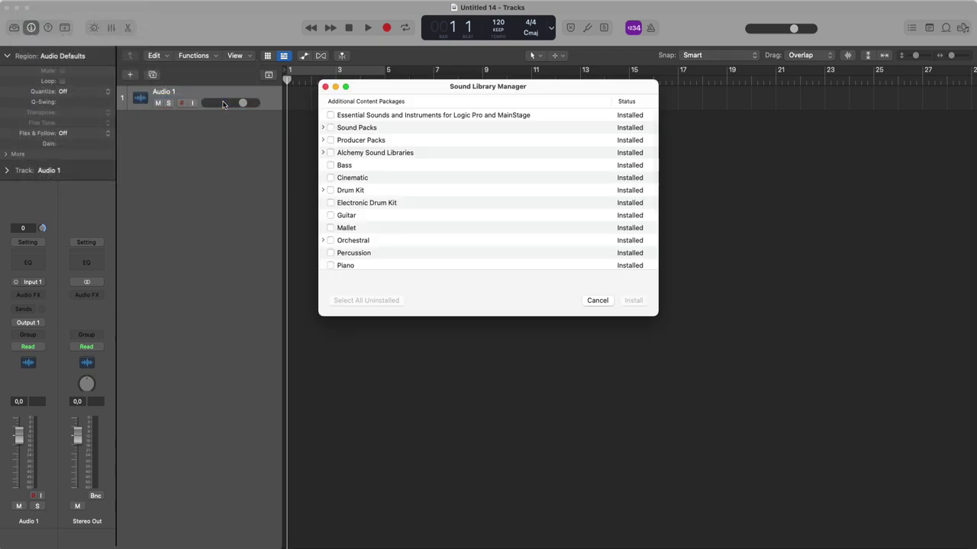
pyautogui.scroll(-5, 625, 116)
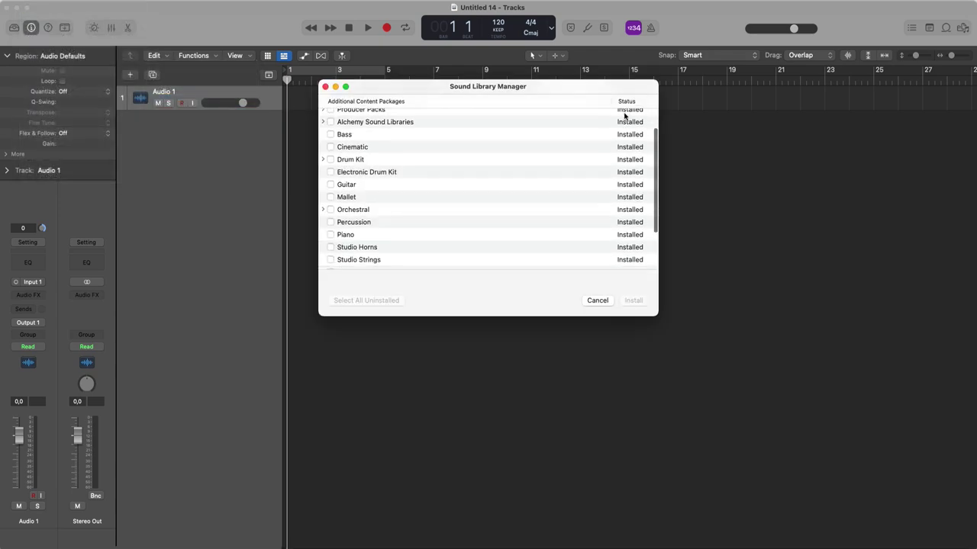
pyautogui.scroll(5, 624, 116)
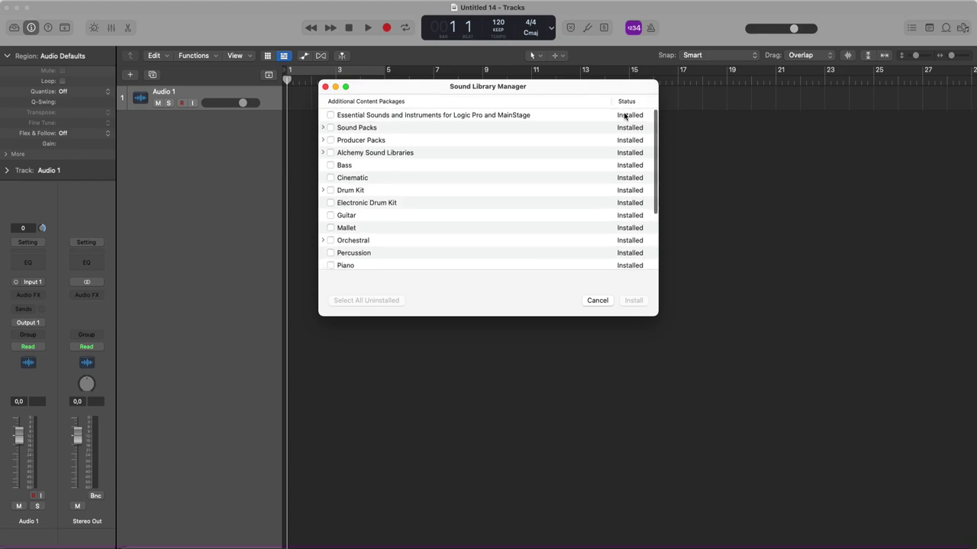
pyautogui.click(597, 300)
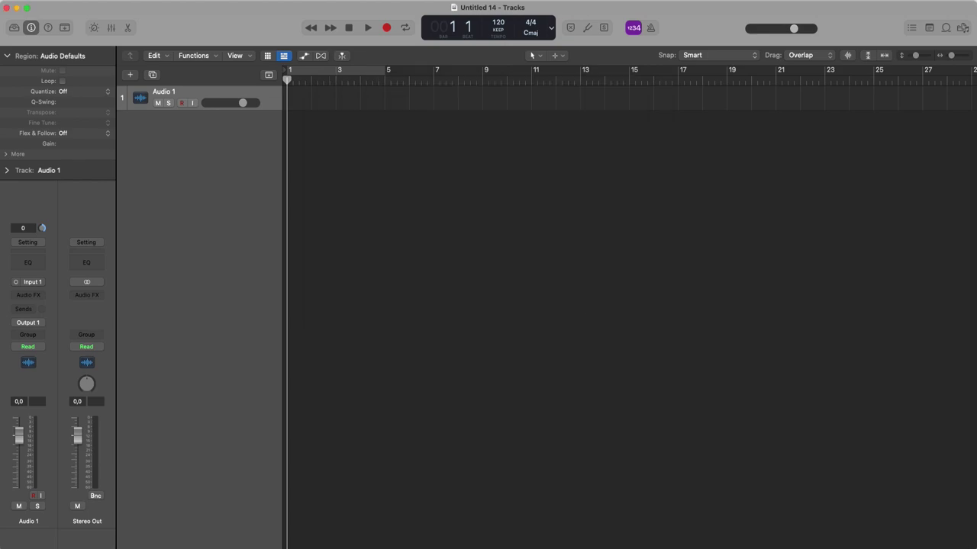
pyautogui.click(479, 519)
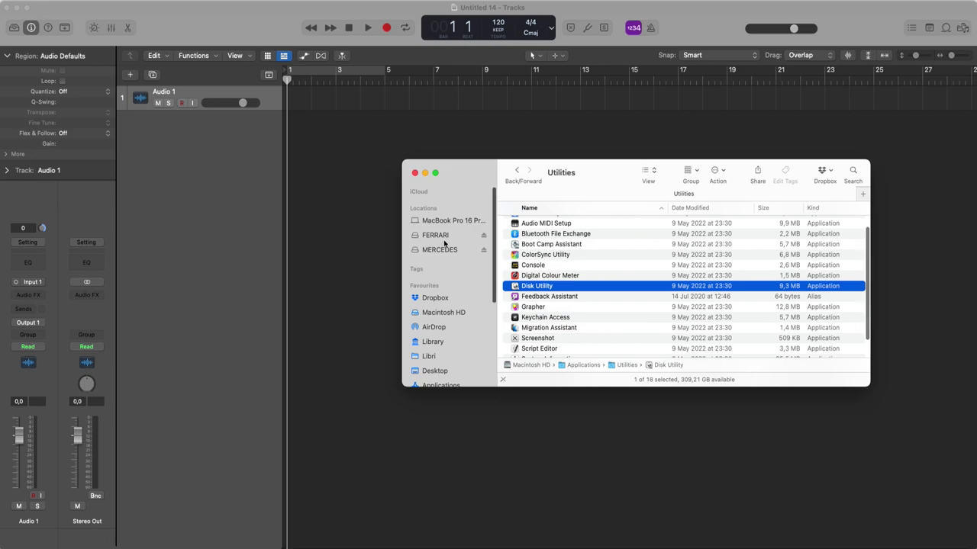
pyautogui.click(439, 312)
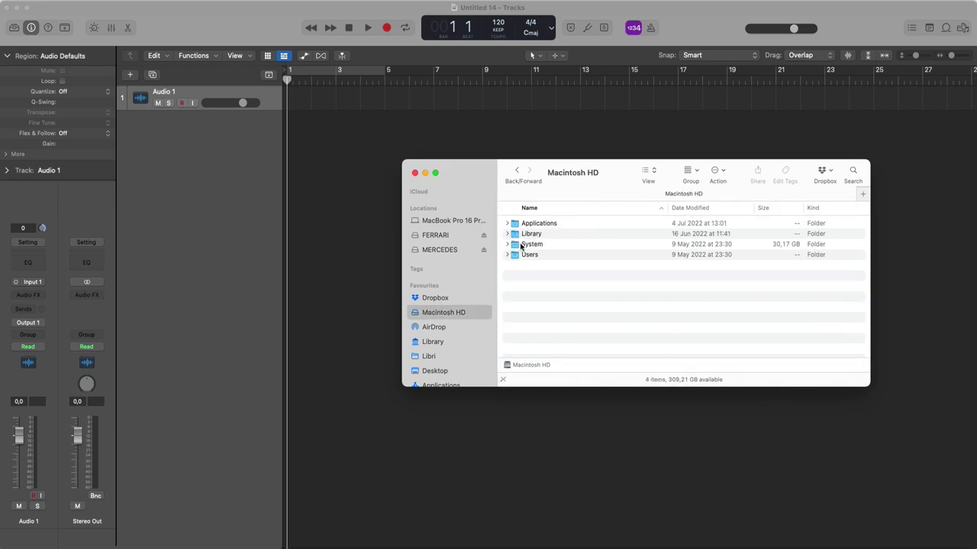
pyautogui.doubleClick(553, 233)
pyautogui.doubleClick(553, 234)
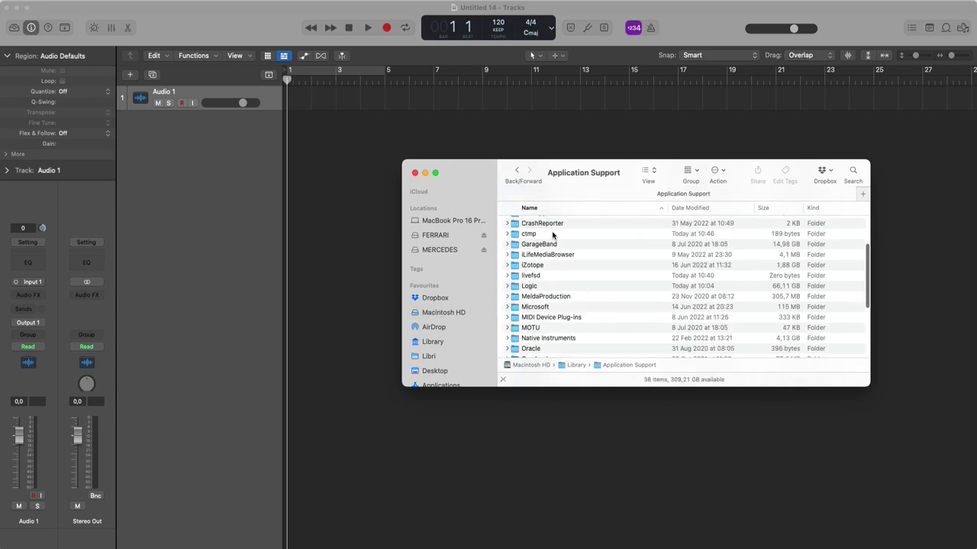
pyautogui.doubleClick(547, 287)
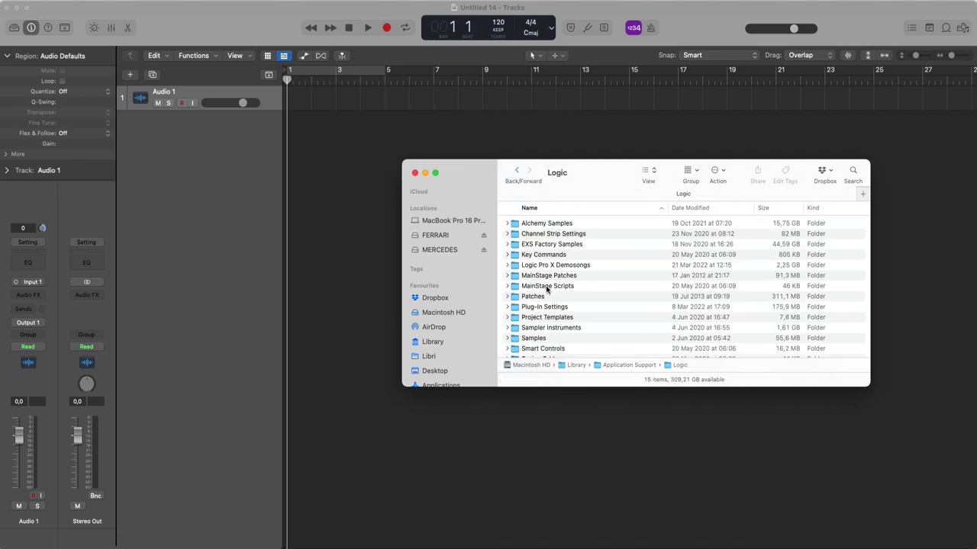
pyautogui.click(475, 173)
pyautogui.click(476, 174)
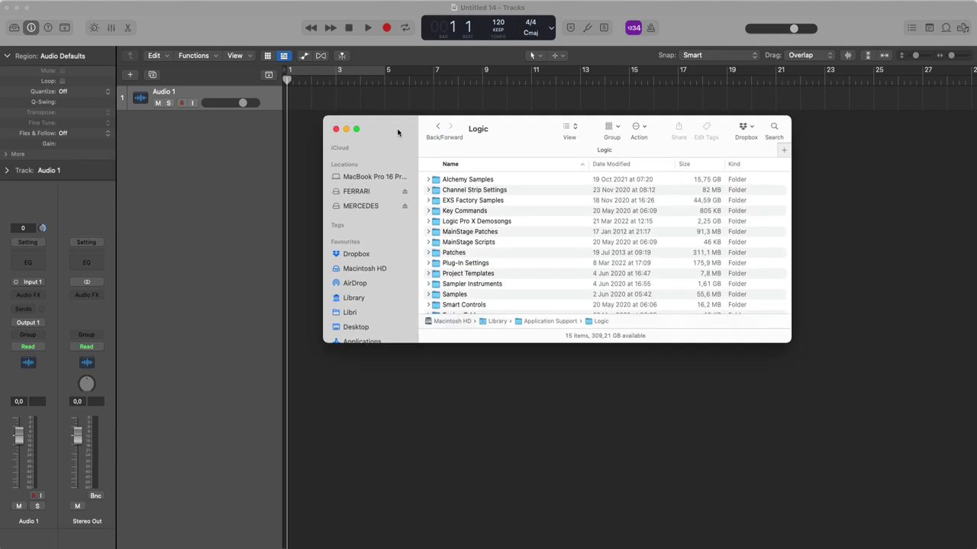
pyautogui.moveTo(847, 496); pyautogui.dragTo(851, 510)
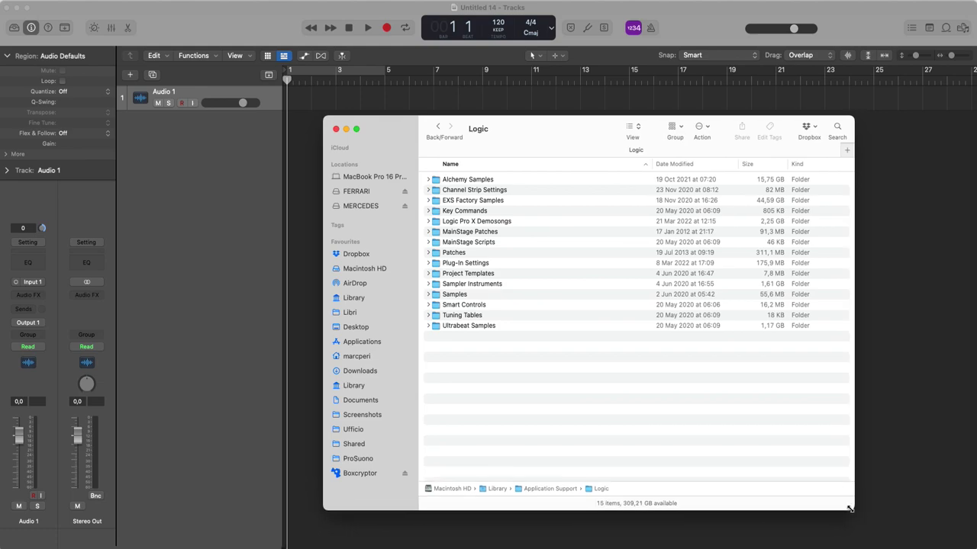
pyautogui.click(767, 167)
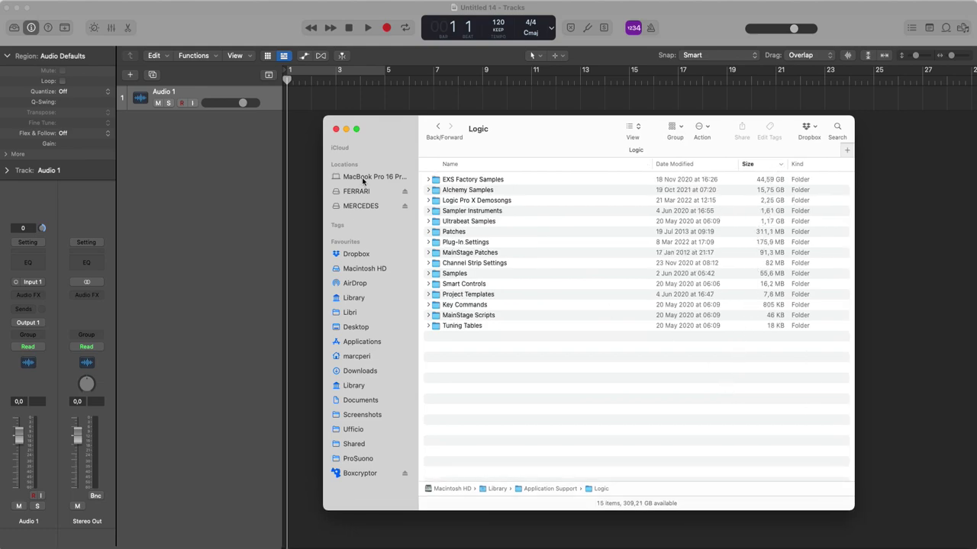
pyautogui.click(360, 271)
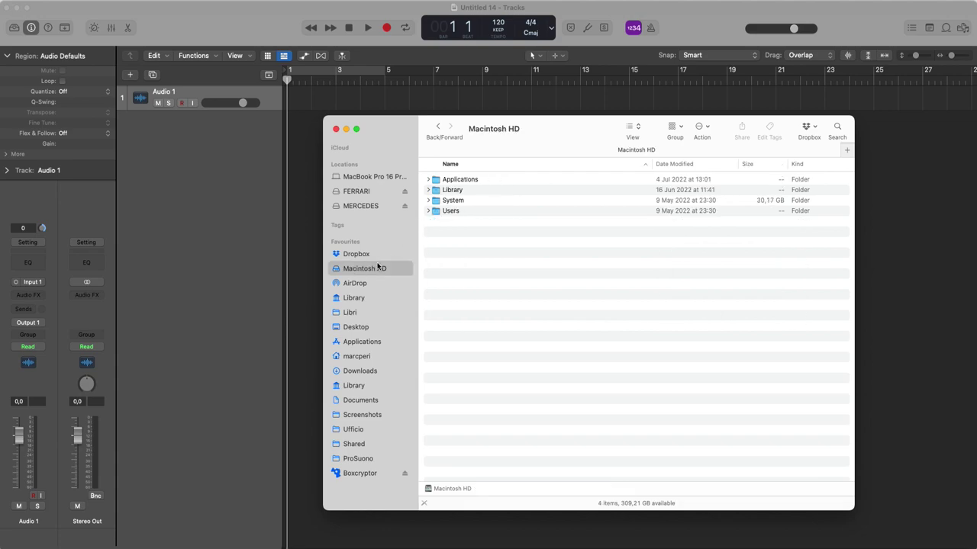
pyautogui.doubleClick(480, 190)
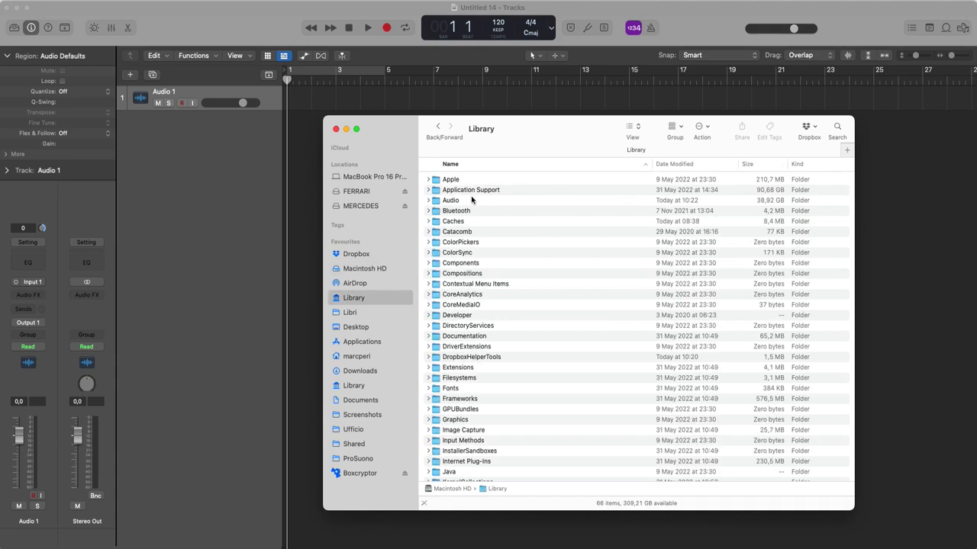
pyautogui.doubleClick(474, 200)
pyautogui.doubleClick(469, 181)
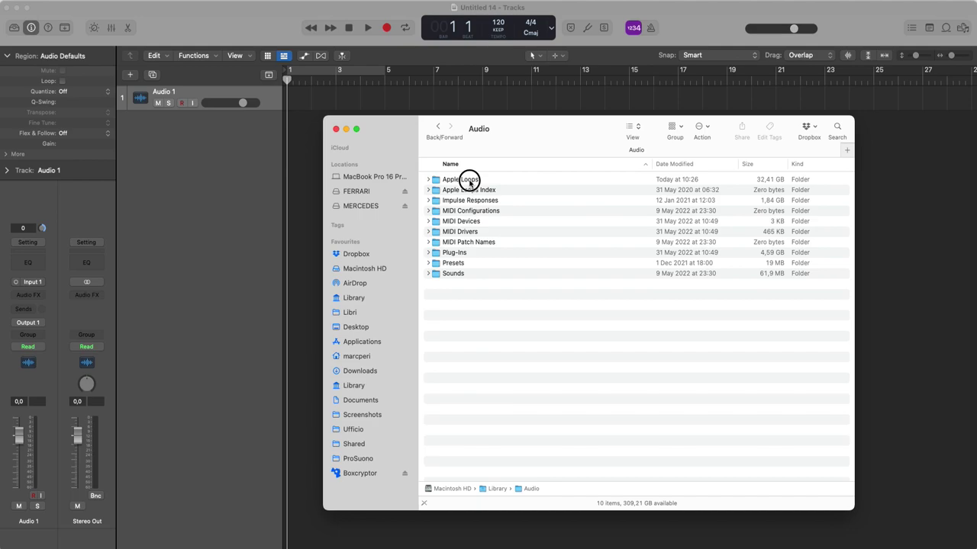
pyautogui.doubleClick(469, 182)
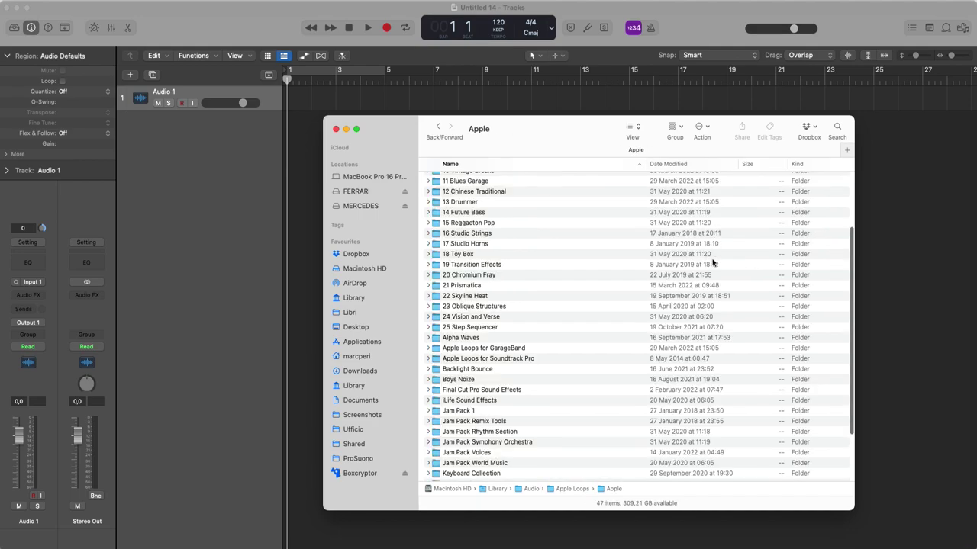
pyautogui.click(437, 127)
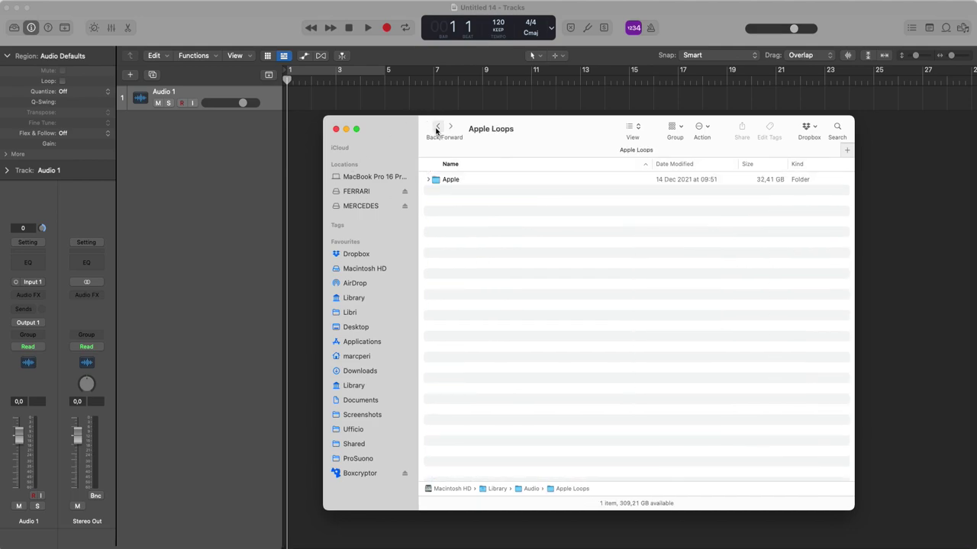
pyautogui.click(437, 126)
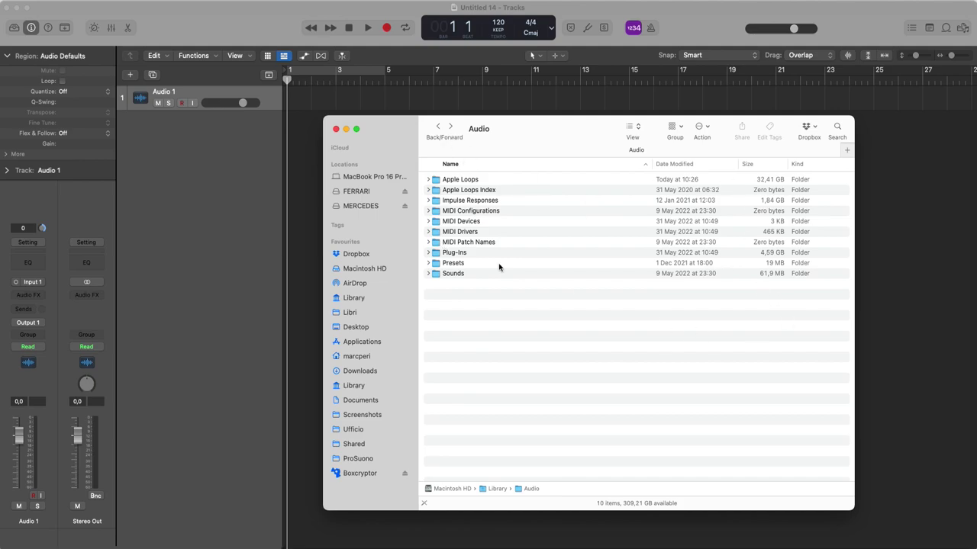
pyautogui.click(438, 126)
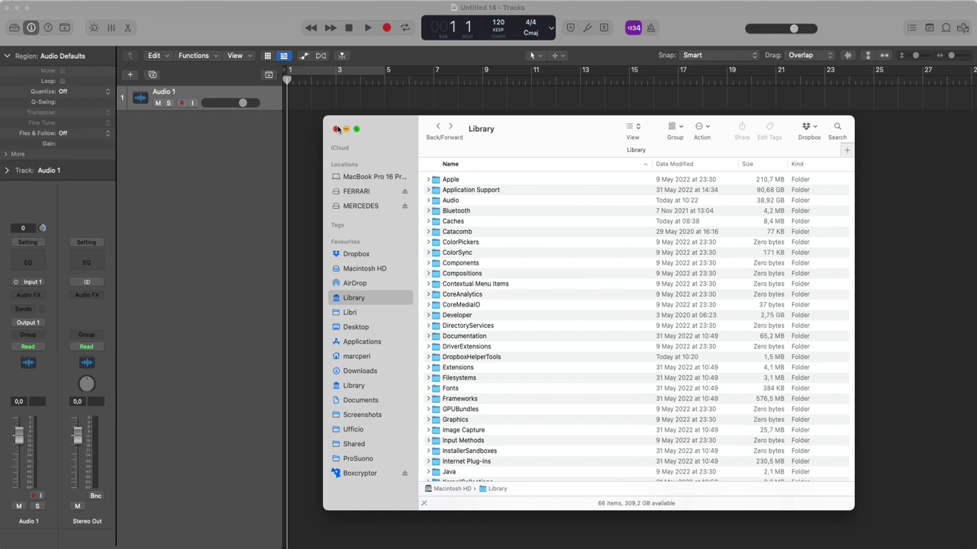
pyautogui.click(336, 129)
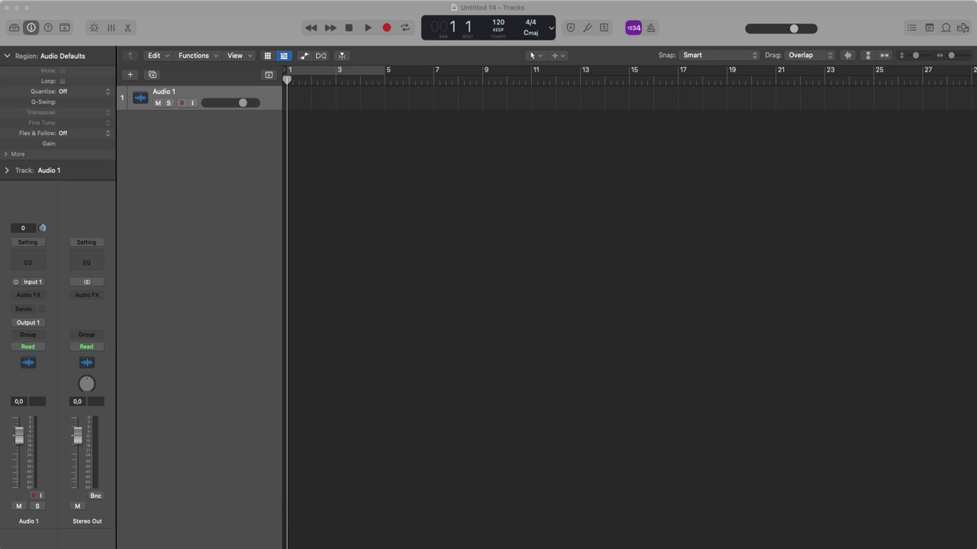
# Step: Open Applications > Utilities in a new Finder window and launch Disk Utility
pyautogui.press('super+Tab')
pyautogui.scroll(-2, 460, 326)
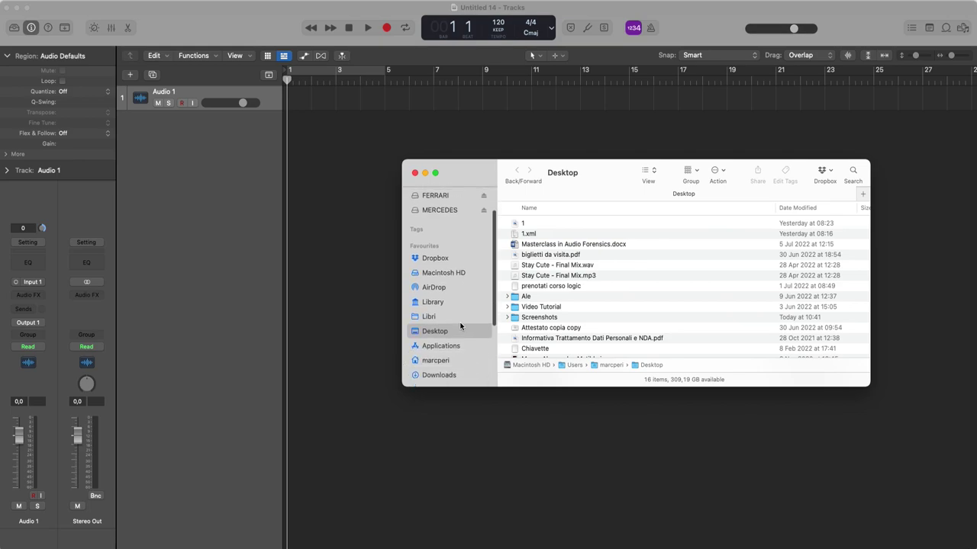
pyautogui.click(458, 342)
pyautogui.scroll(-15, 580, 267)
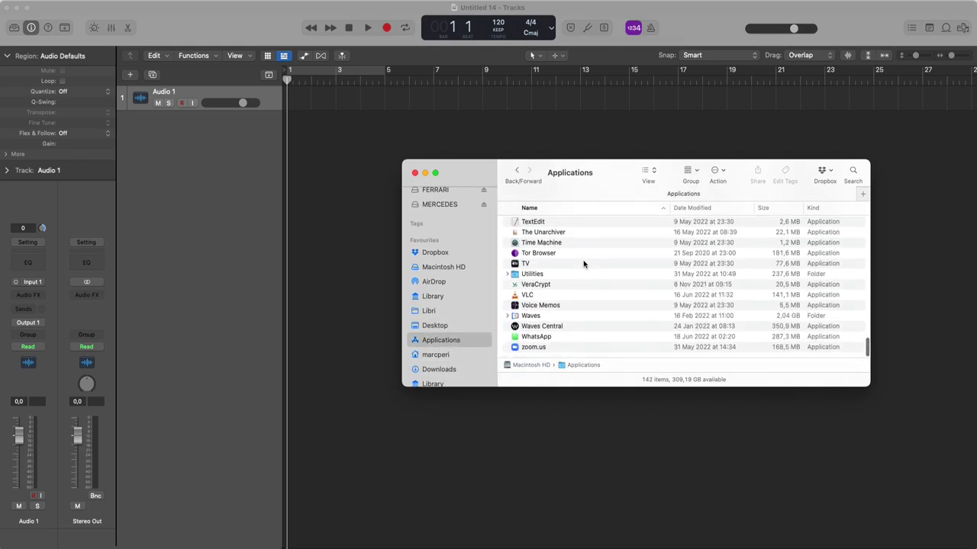
pyautogui.doubleClick(557, 275)
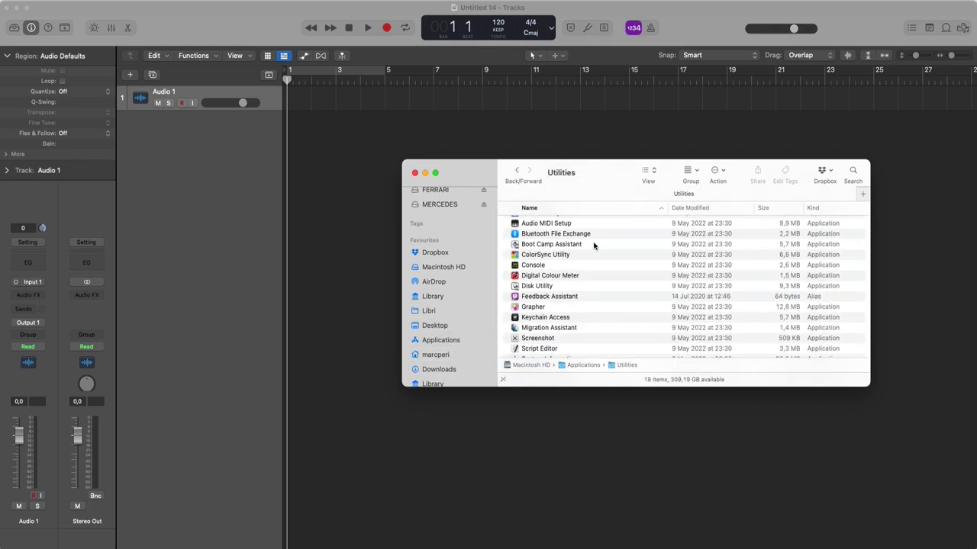
pyautogui.scroll(2, 599, 244)
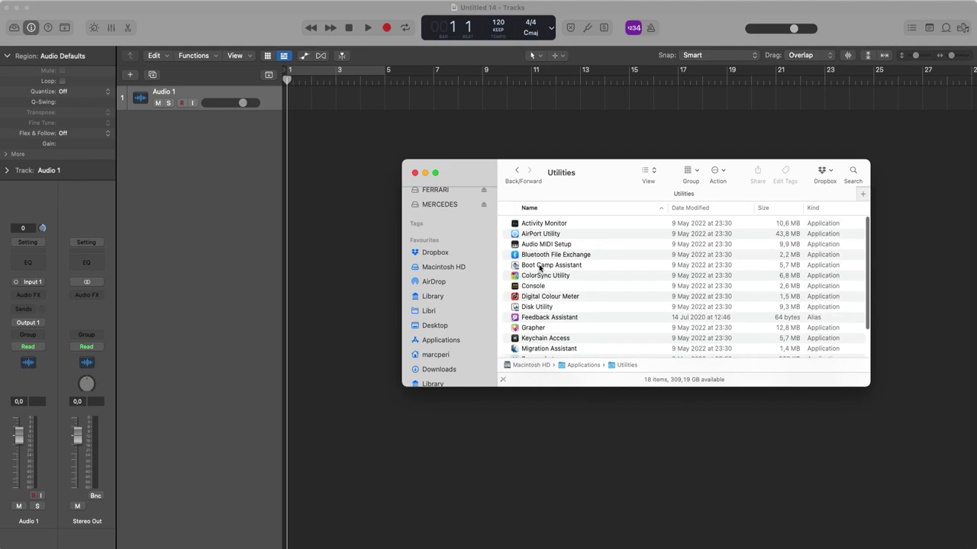
pyautogui.scroll(-2, 543, 279)
pyautogui.moveTo(548, 289); pyautogui.dragTo(551, 291)
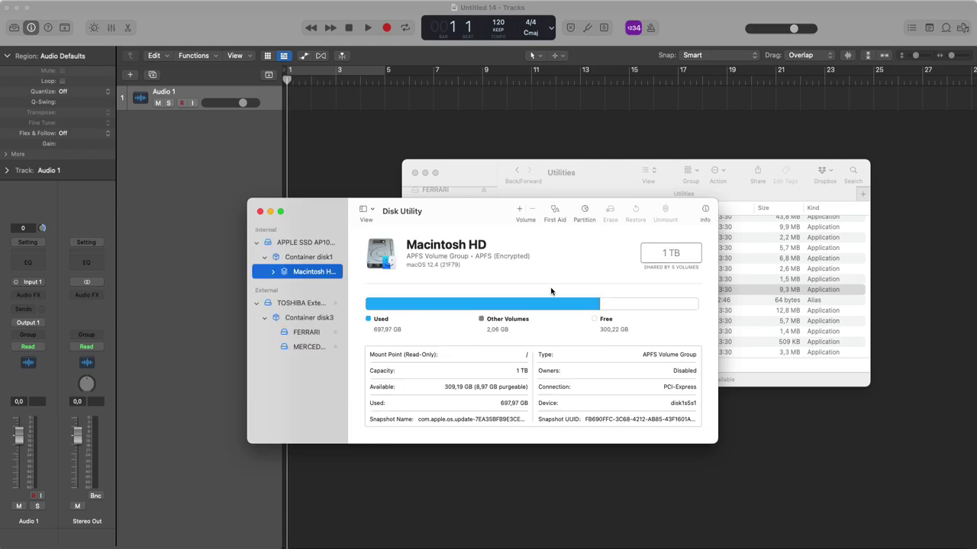
# Step: Inspect the TOSHIBA drive, its container and the FERRARI and MERCEDES volumes in Disk Utility
pyautogui.click(304, 305)
pyautogui.click(308, 332)
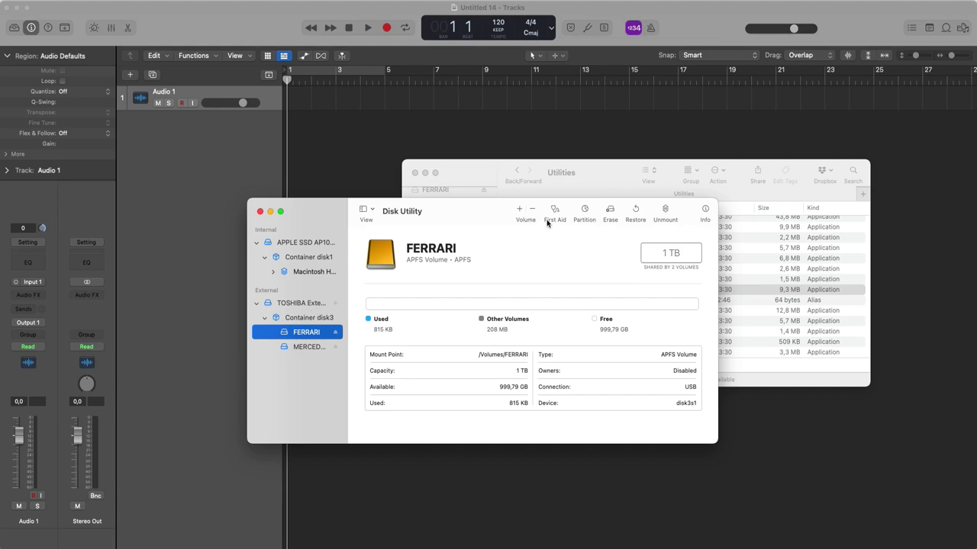
pyautogui.click(316, 317)
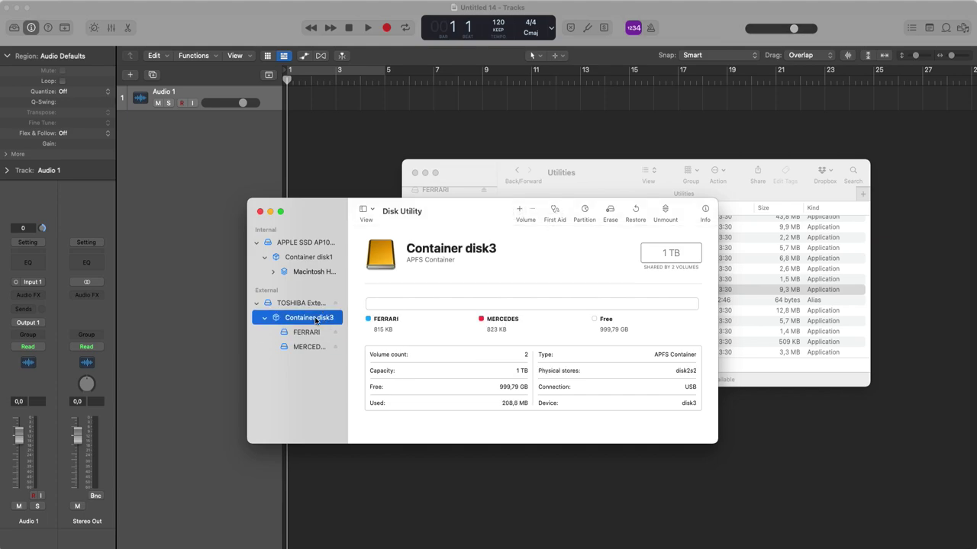
pyautogui.click(519, 210)
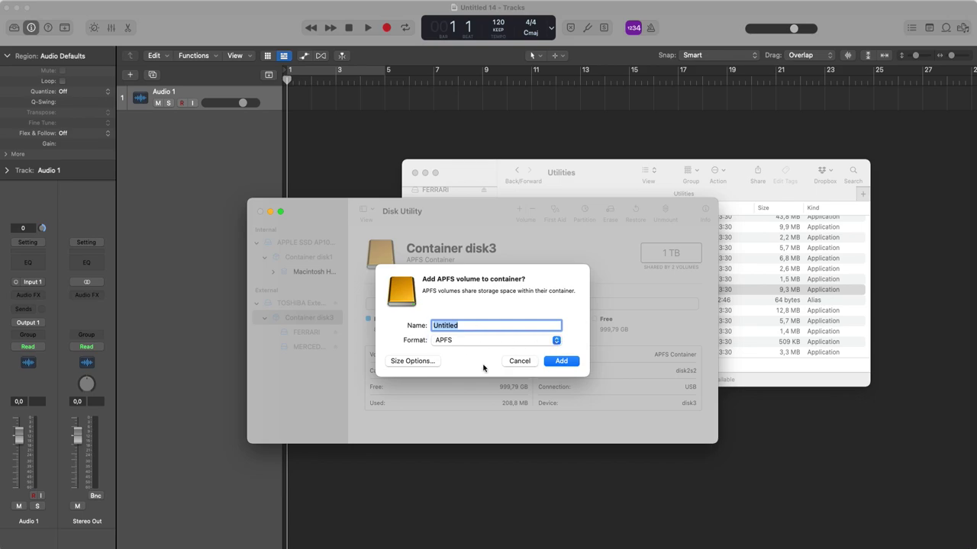
pyautogui.click(519, 362)
pyautogui.click(306, 332)
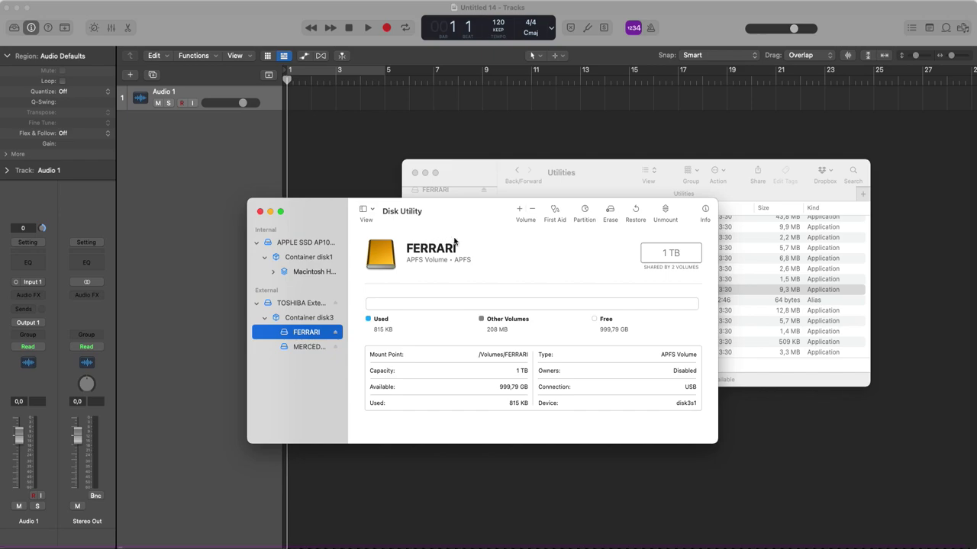
pyautogui.click(306, 347)
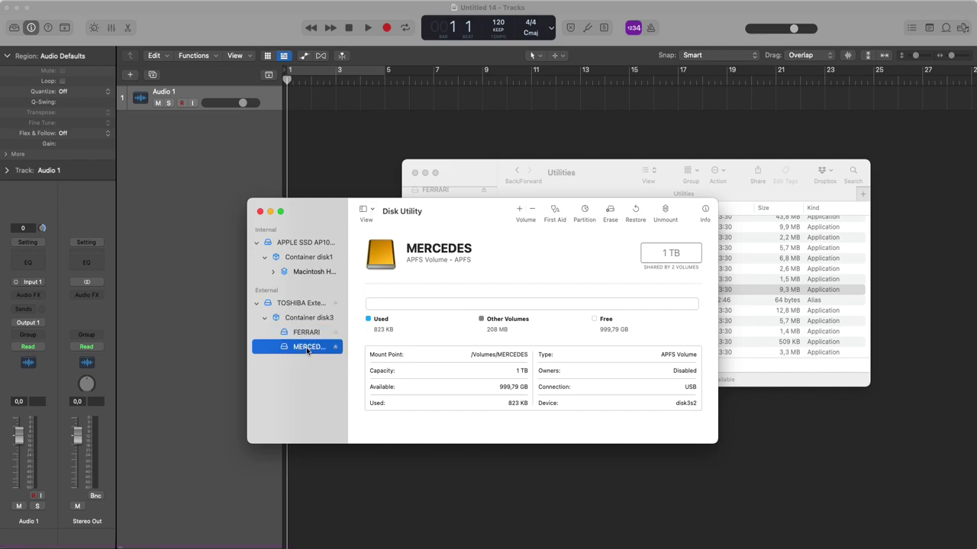
# Step: Close Disk Utility, view the MERCEDES drive in Finder, and return to Logic Pro
pyautogui.click(259, 211)
pyautogui.click(439, 201)
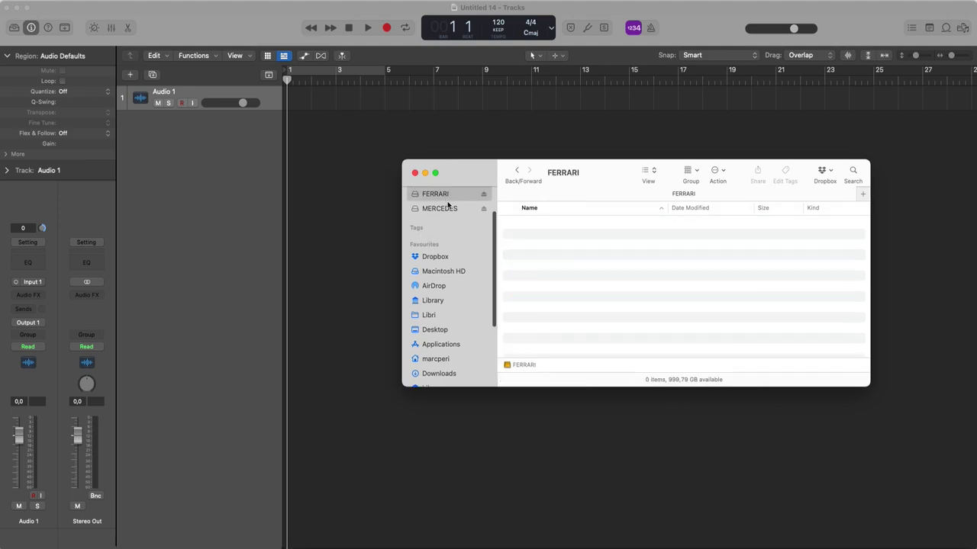
pyautogui.click(432, 206)
pyautogui.click(158, 32)
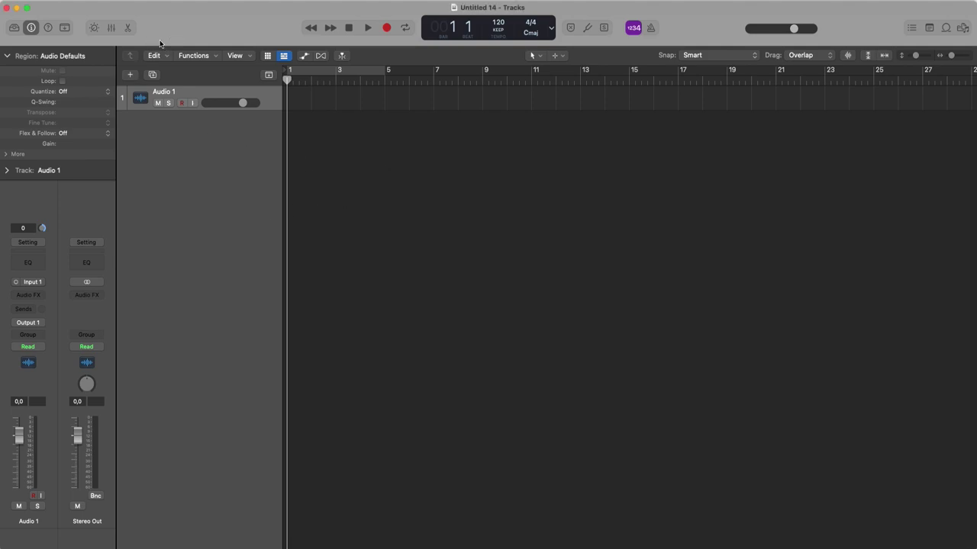
pyautogui.click(46, 3)
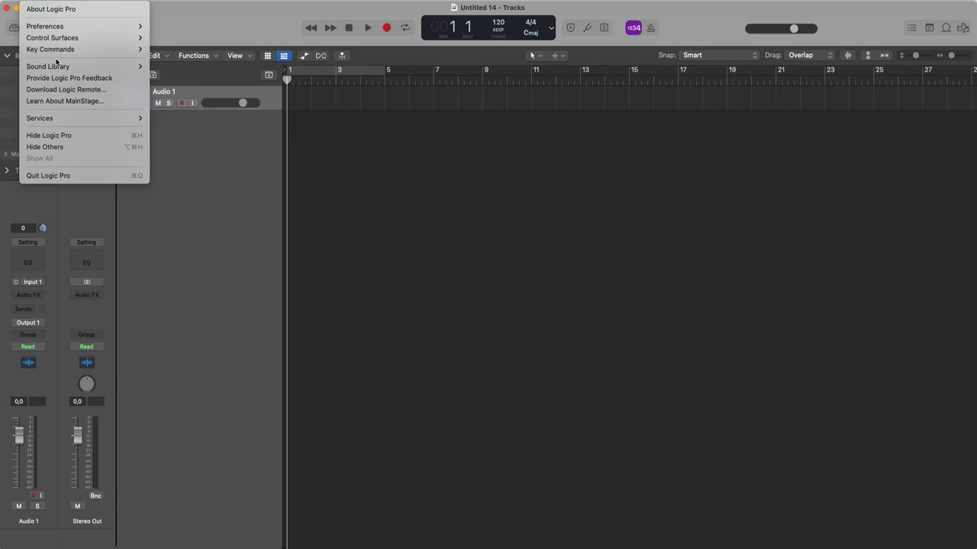
pyautogui.moveTo(58, 66)
pyautogui.click(219, 119)
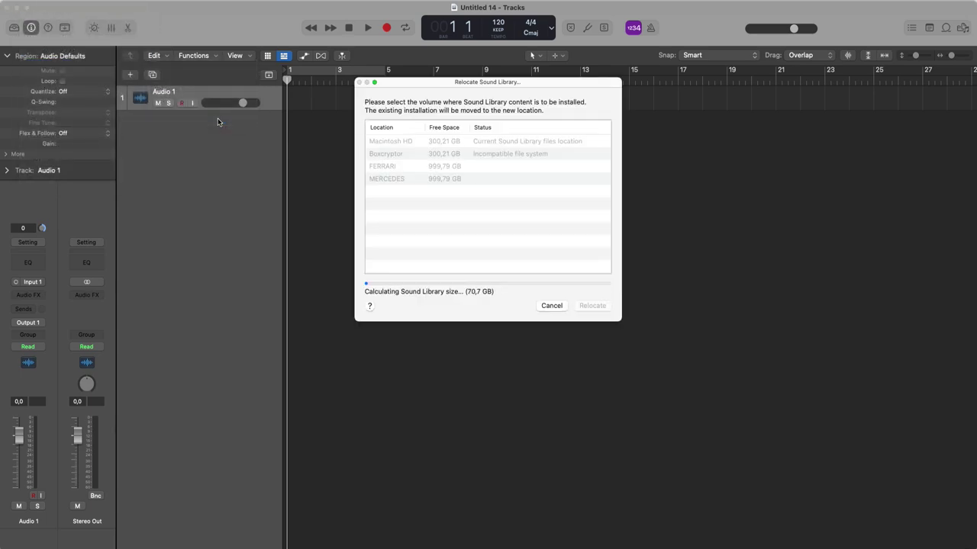
pyautogui.click(407, 170)
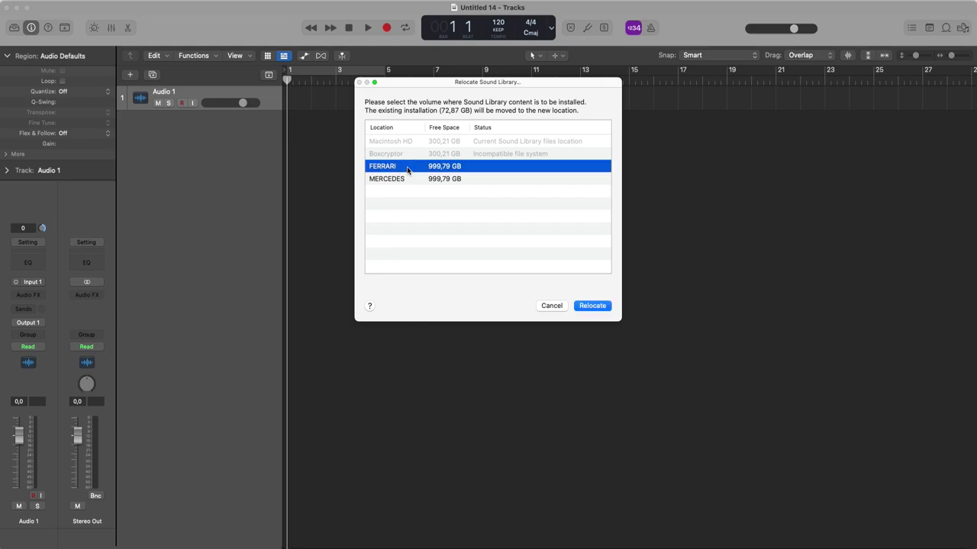
pyautogui.click(560, 306)
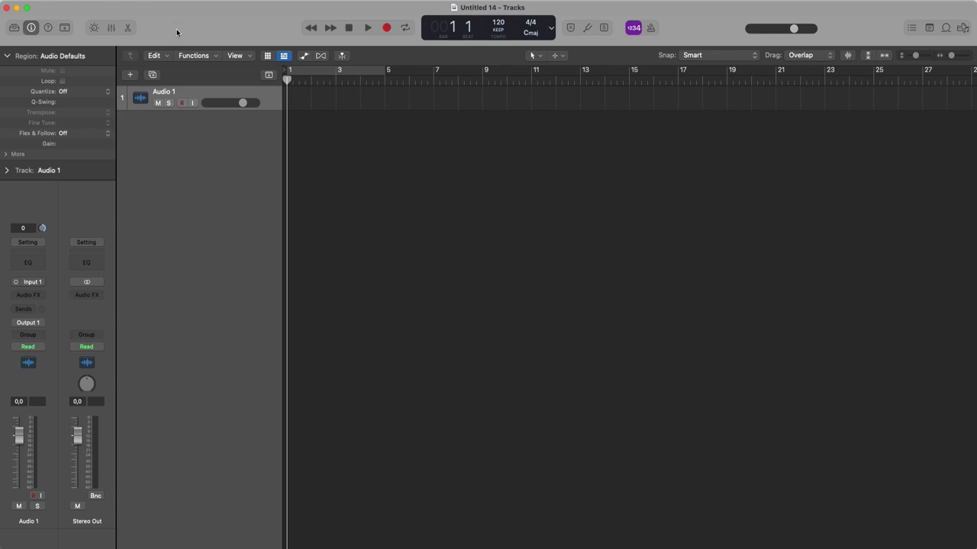
pyautogui.click(53, 5)
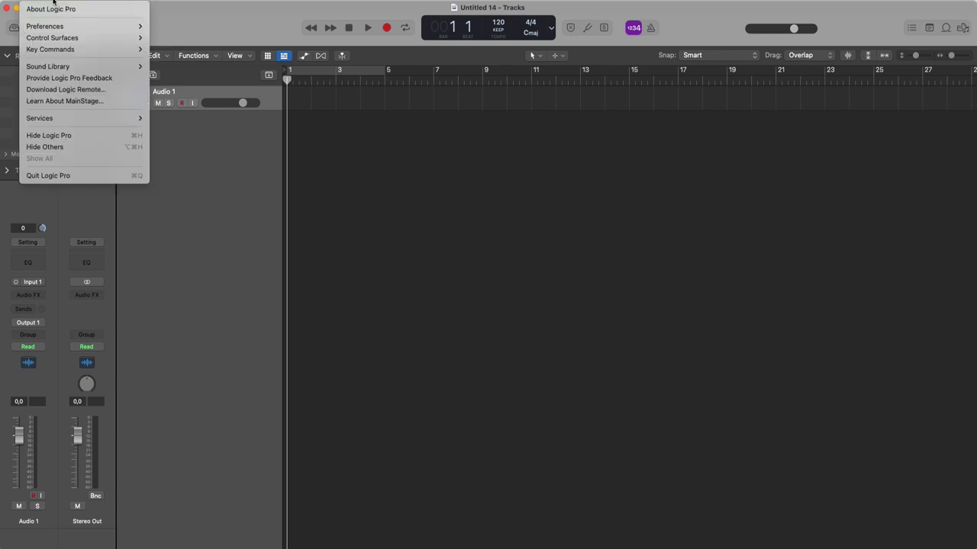
pyautogui.moveTo(76, 67)
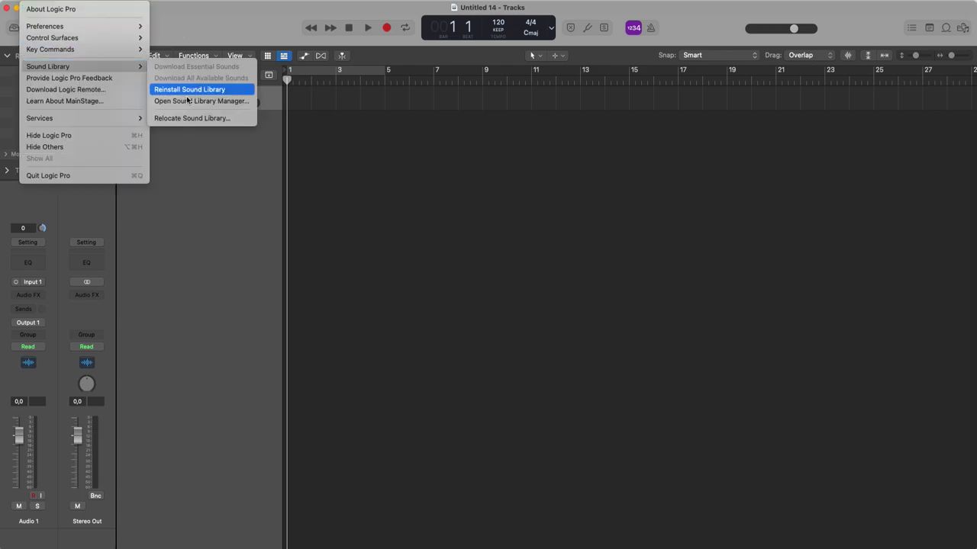
pyautogui.click(231, 119)
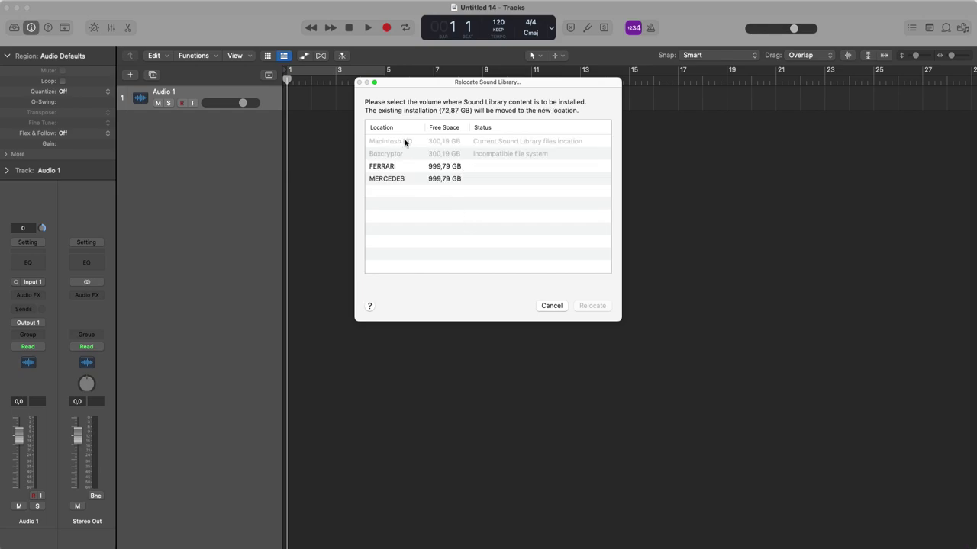
pyautogui.click(560, 305)
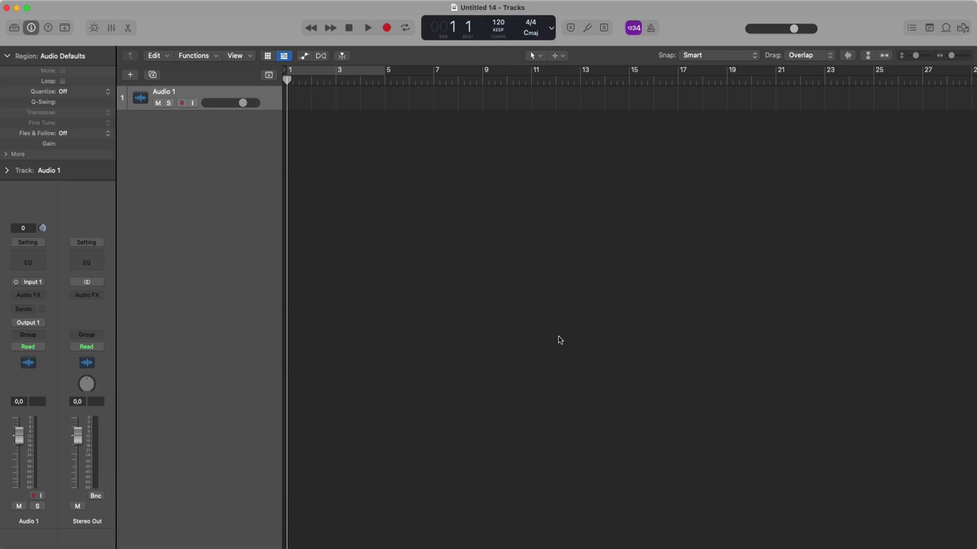
# Step: Quit Logic Pro and select Alchemy Samples in Macintosh HD > Library > Application Support > Logic
pyautogui.click(45, 0)
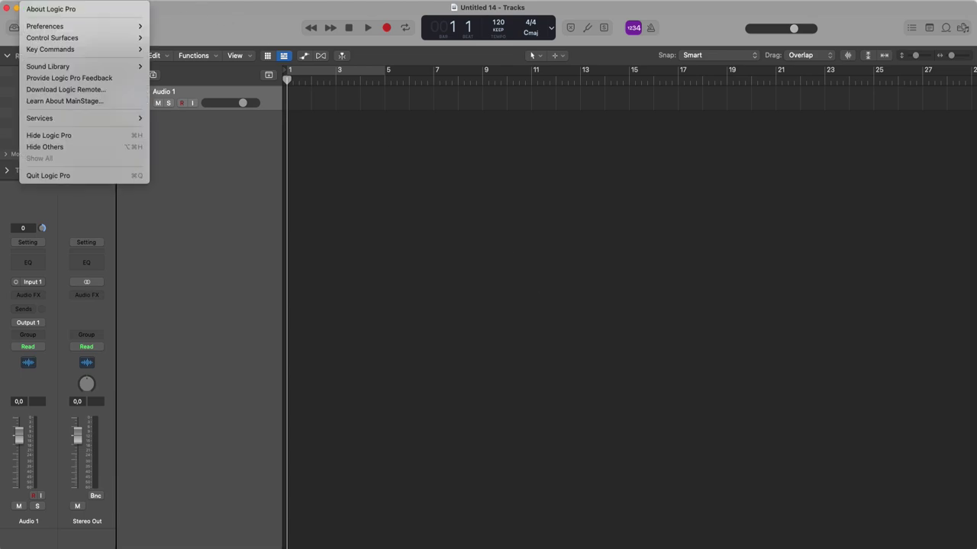
pyautogui.click(87, 174)
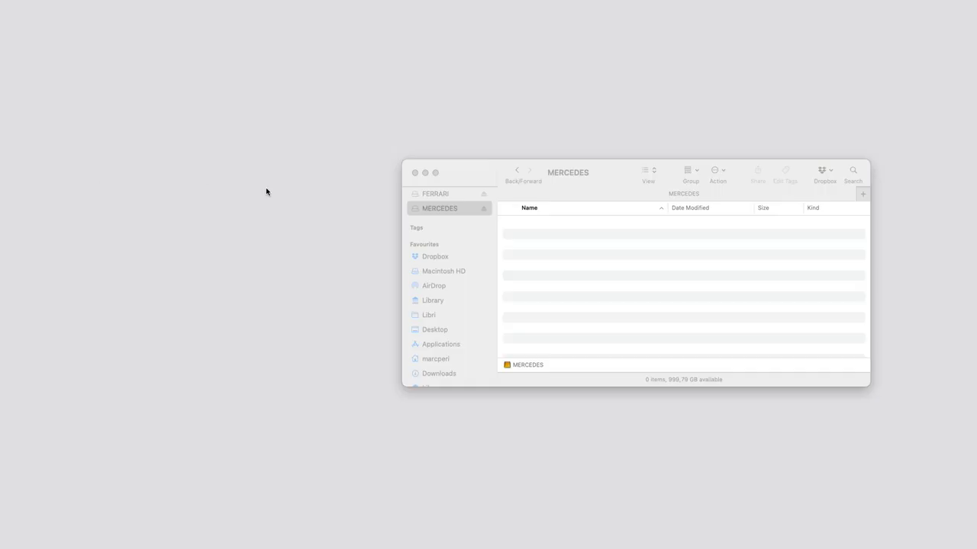
pyautogui.click(464, 271)
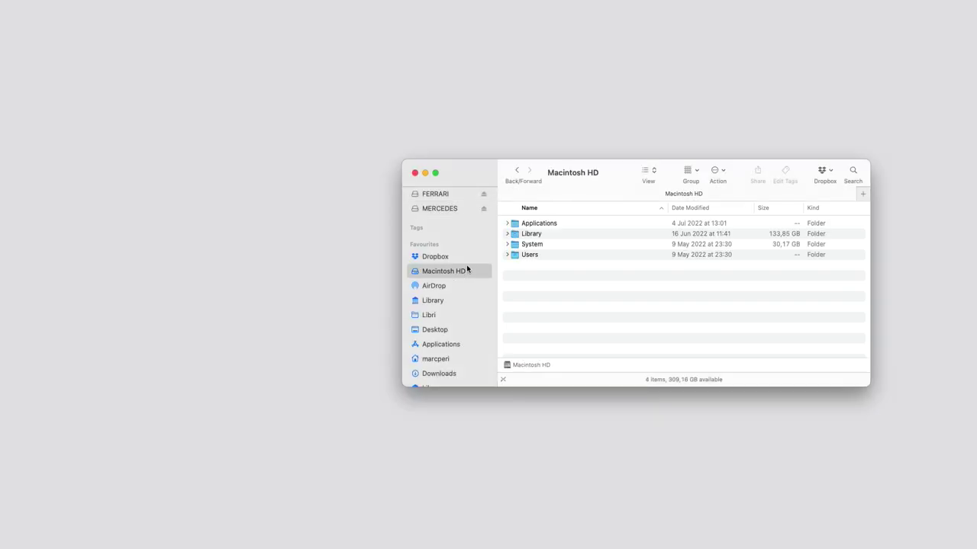
pyautogui.doubleClick(542, 234)
pyautogui.scroll(-5, 564, 307)
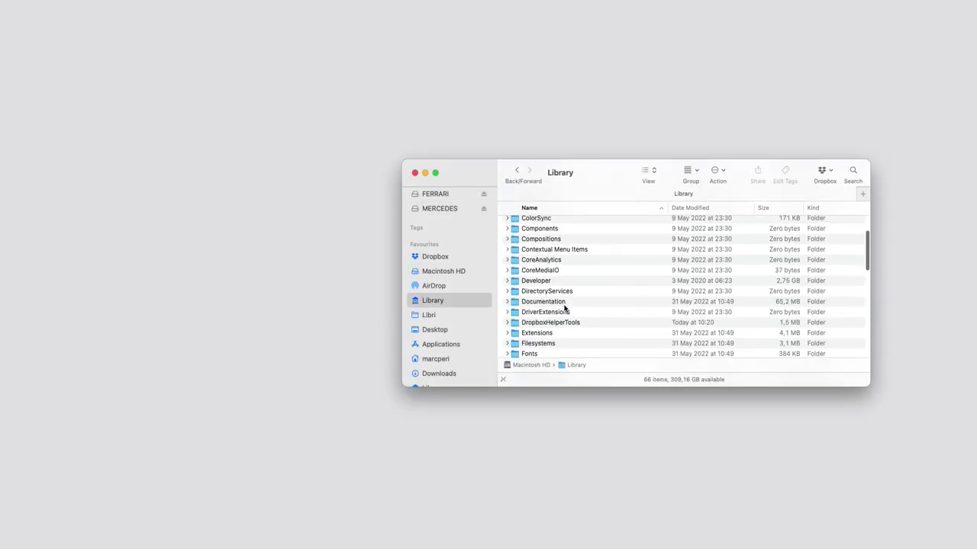
pyautogui.scroll(-1, 565, 307)
pyautogui.scroll(5, 563, 312)
pyautogui.doubleClick(560, 233)
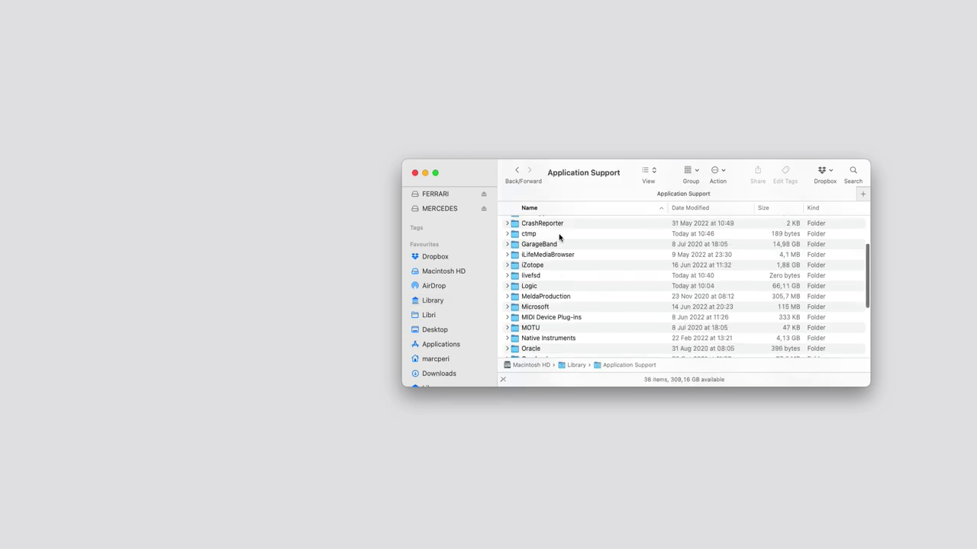
pyautogui.moveTo(481, 171); pyautogui.dragTo(376, 136)
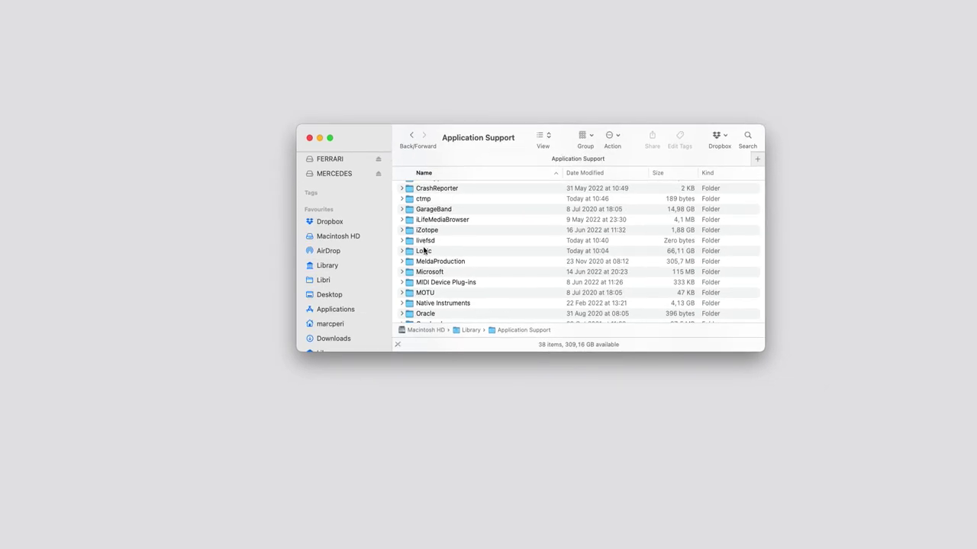
pyautogui.doubleClick(424, 251)
pyautogui.click(491, 200)
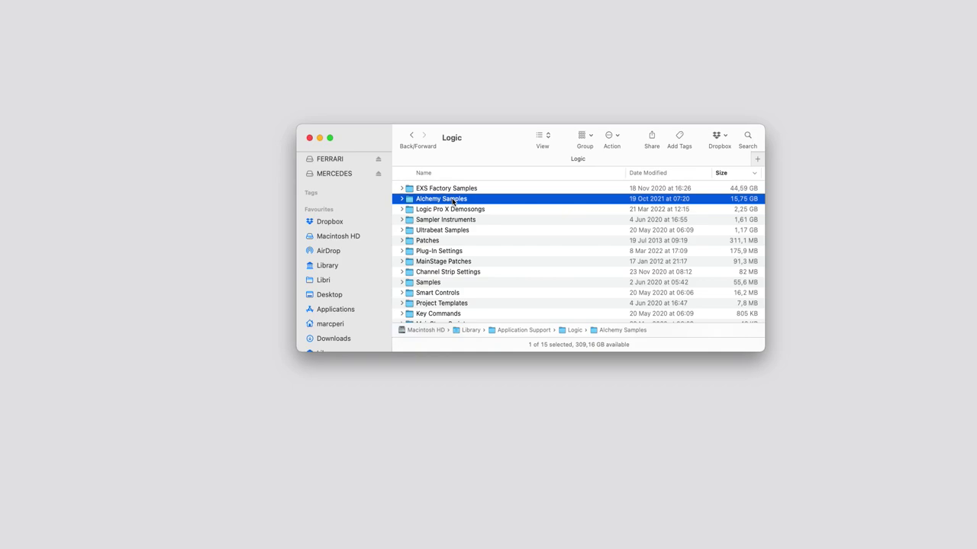
# Step: Make an alias of the Alchemy Samples folder, keeping its default name
pyautogui.rightClick(452, 201)
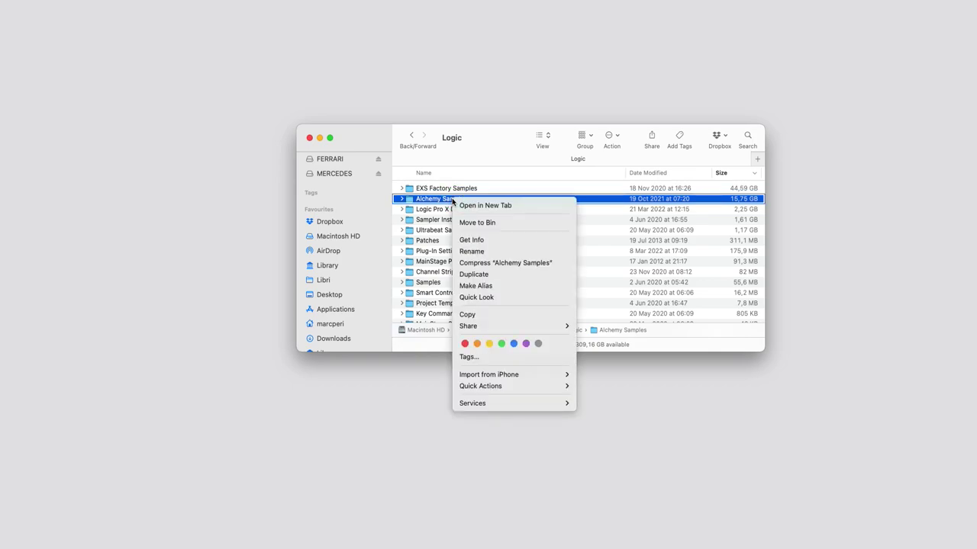
pyautogui.click(527, 287)
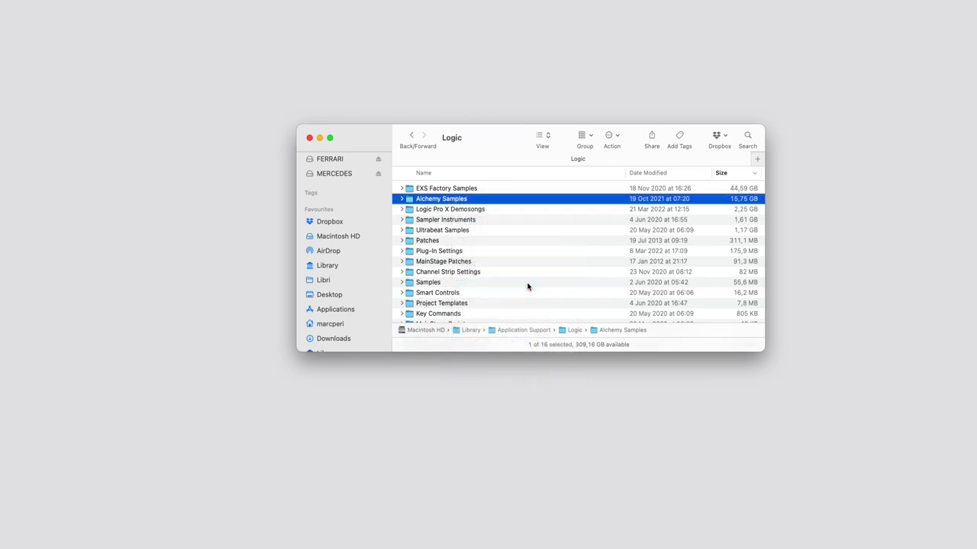
pyautogui.click(527, 283)
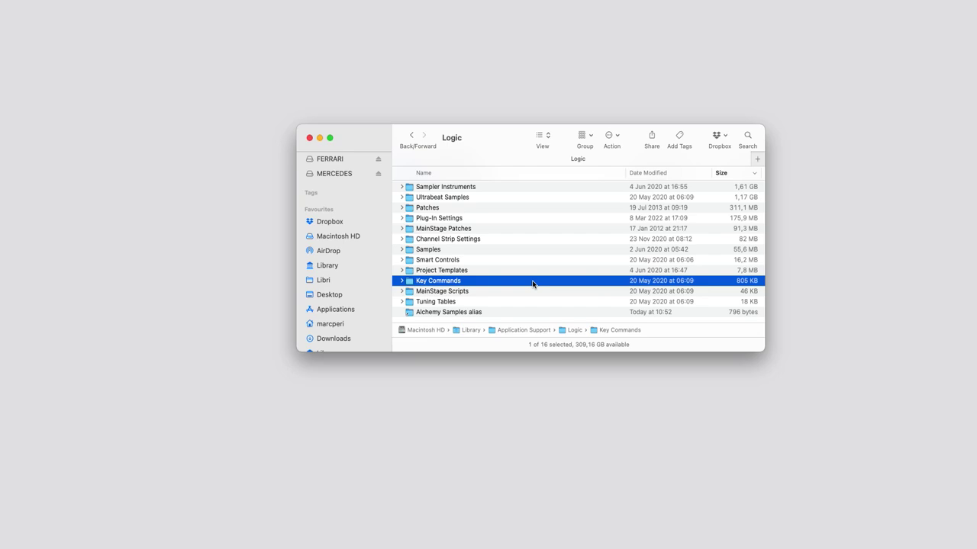
# Step: Move the original Alchemy Samples folder onto the desktop, then select the alias
pyautogui.scroll(3, 531, 283)
pyautogui.click(451, 190)
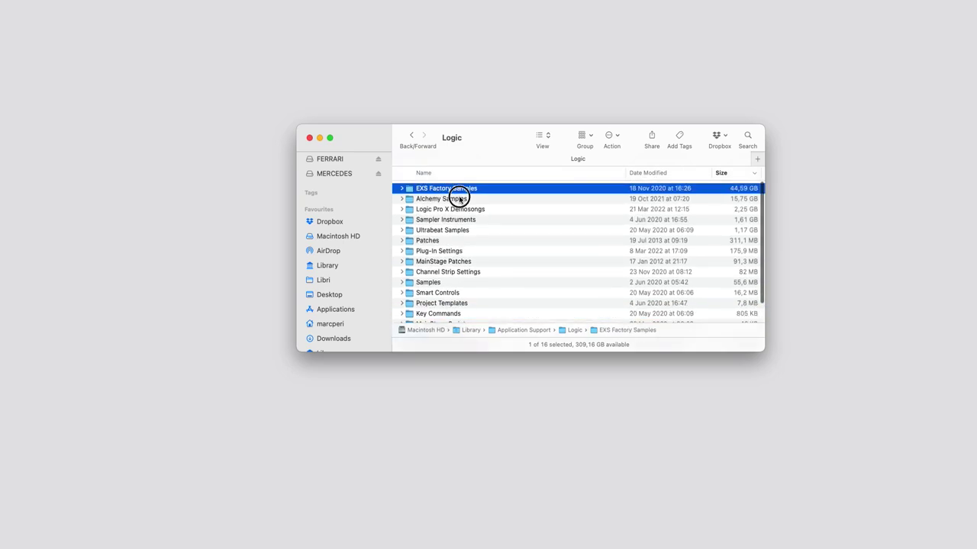
pyautogui.click(460, 199)
pyautogui.moveTo(460, 199); pyautogui.dragTo(248, 92)
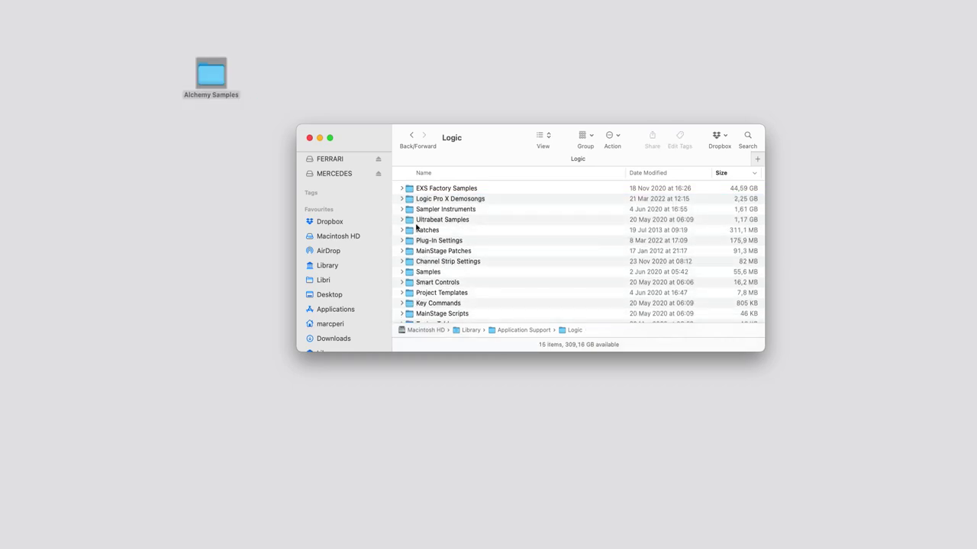
pyautogui.scroll(-3, 461, 287)
pyautogui.click(462, 313)
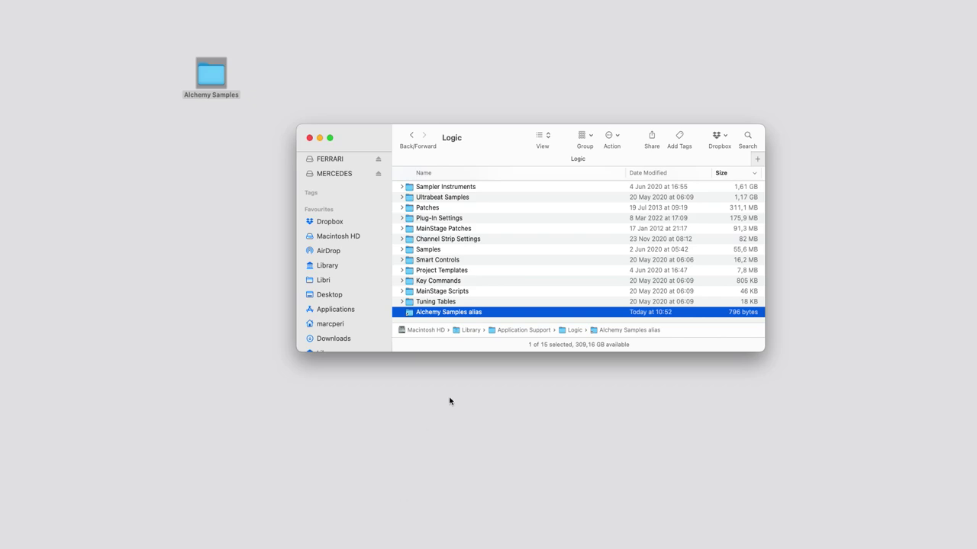
# Step: Open the alias, view the desktop's Alchemy Samples in a second window, and return to the Logic folder
pyautogui.doubleClick(435, 314)
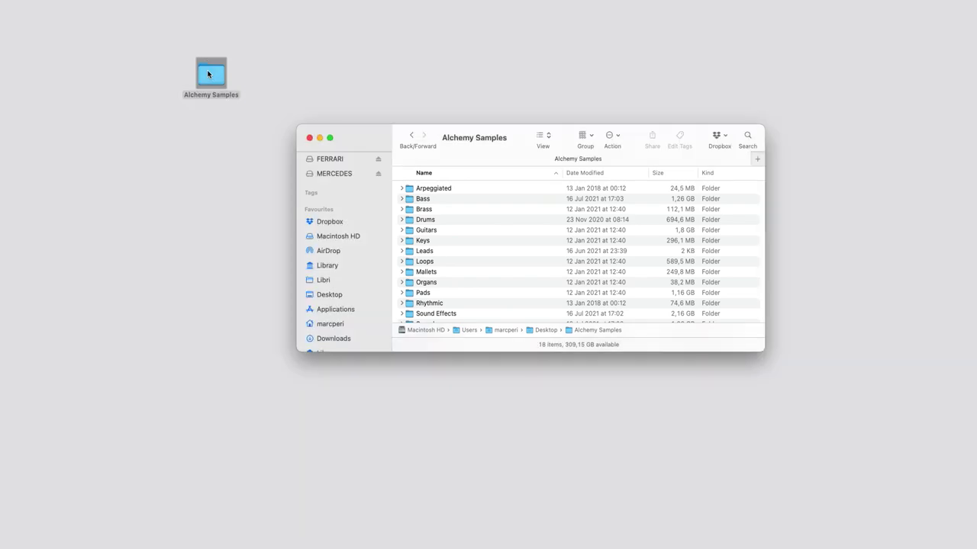
pyautogui.press('o')
pyautogui.press('super+n')
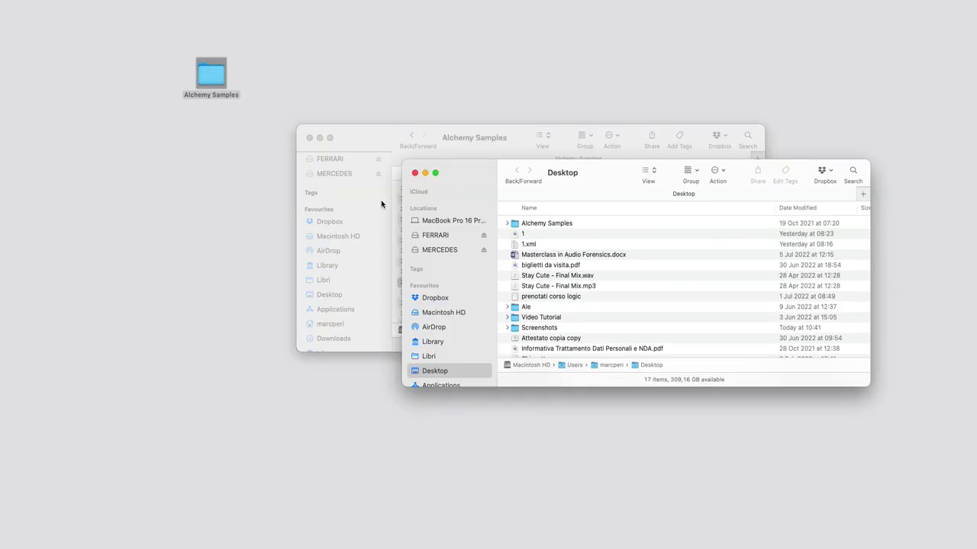
pyautogui.doubleClick(559, 224)
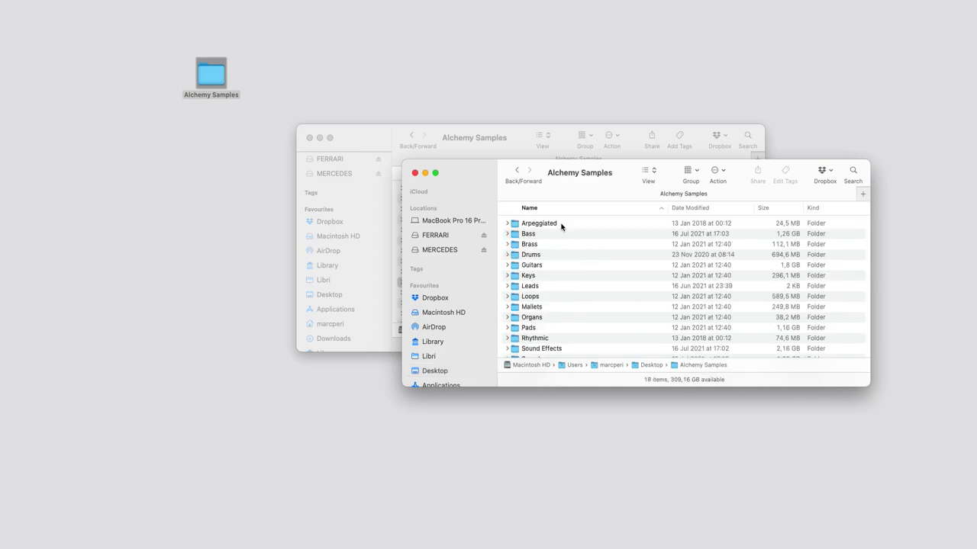
pyautogui.moveTo(457, 185); pyautogui.dragTo(614, 267)
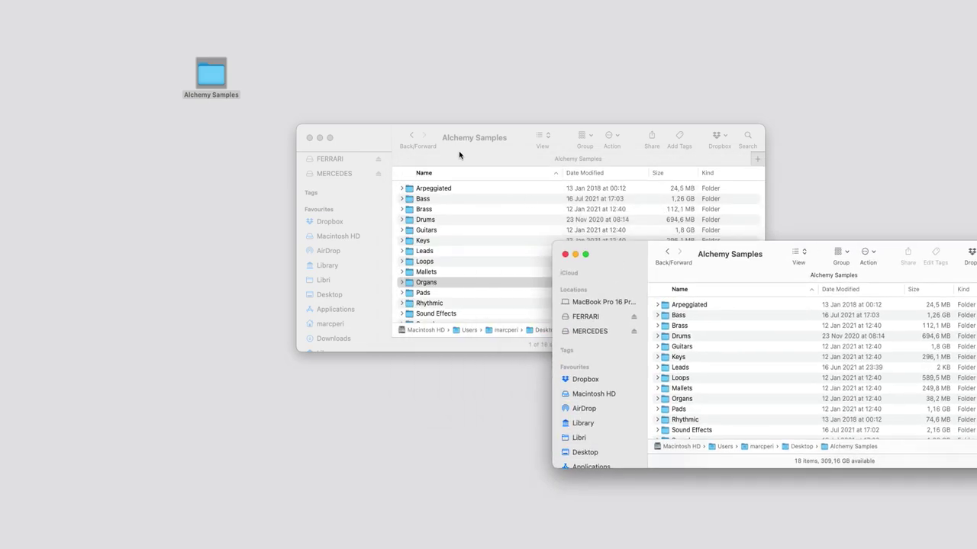
pyautogui.click(412, 135)
pyautogui.click(457, 313)
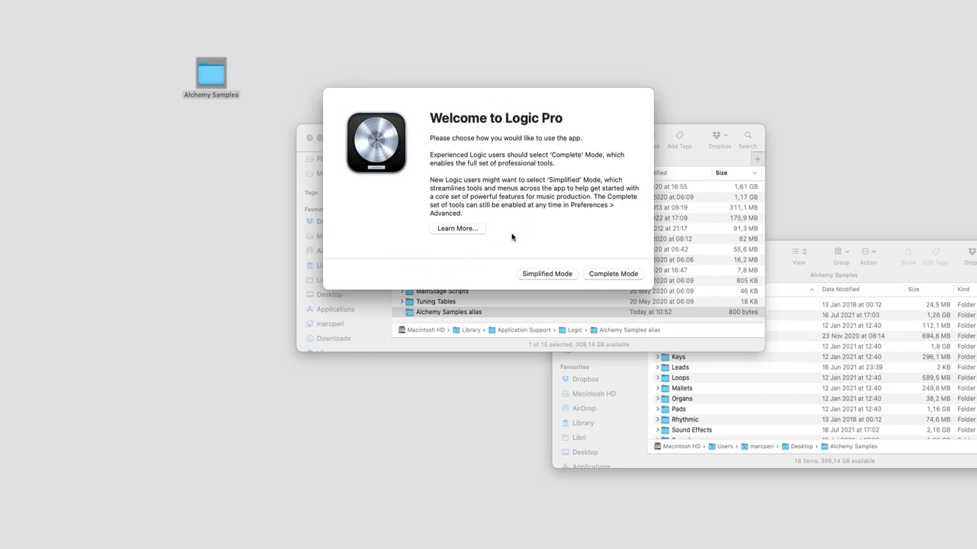
# Step: Choose Complete Mode in Logic Pro's Welcome dialog and postpone the Essential Sounds download
pyautogui.click(631, 276)
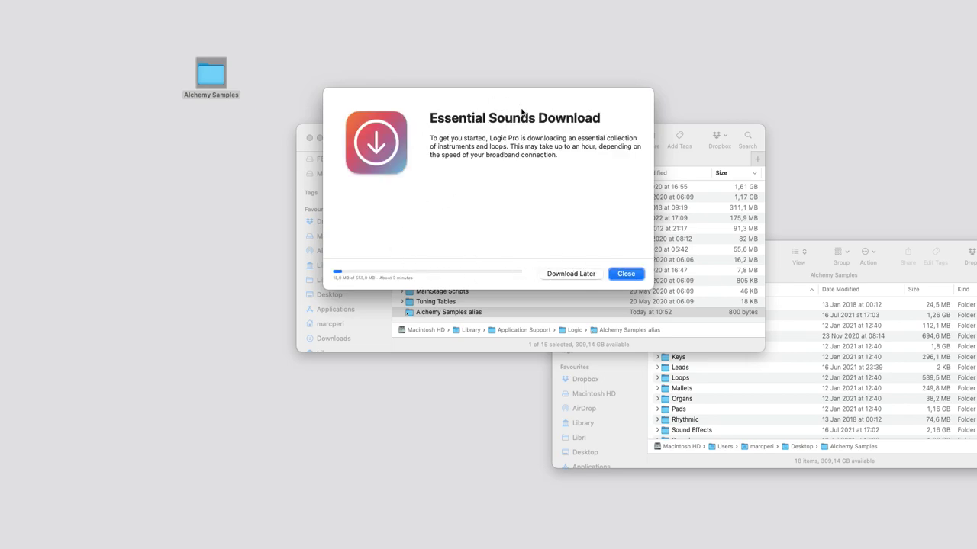
pyautogui.click(595, 276)
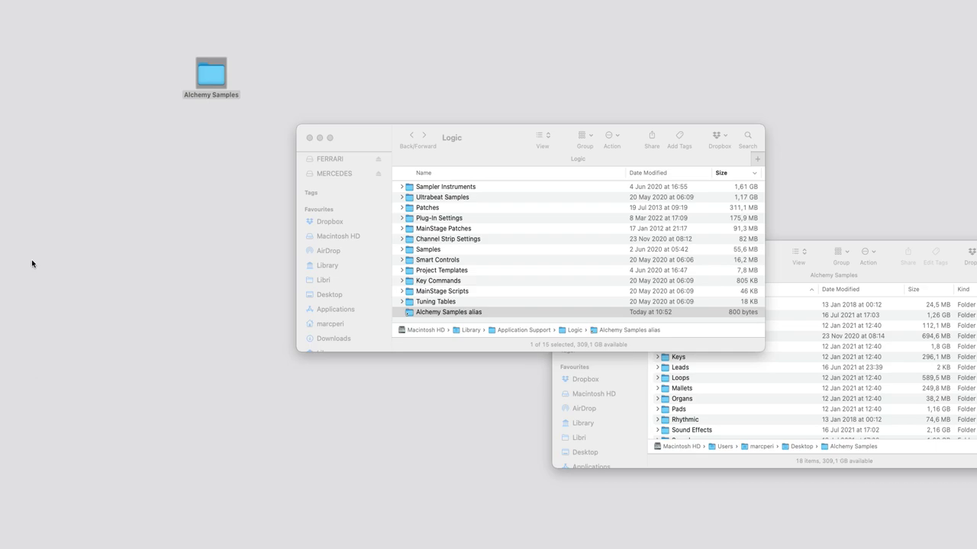
# Step: Create a new empty project and add a Software Instrument track using Alchemy
pyautogui.click(72, 0)
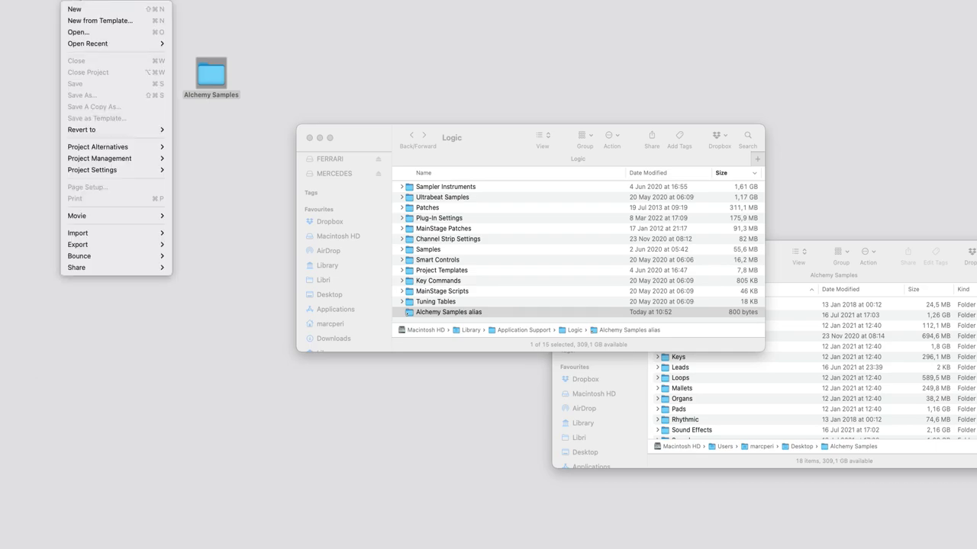
pyautogui.click(88, 9)
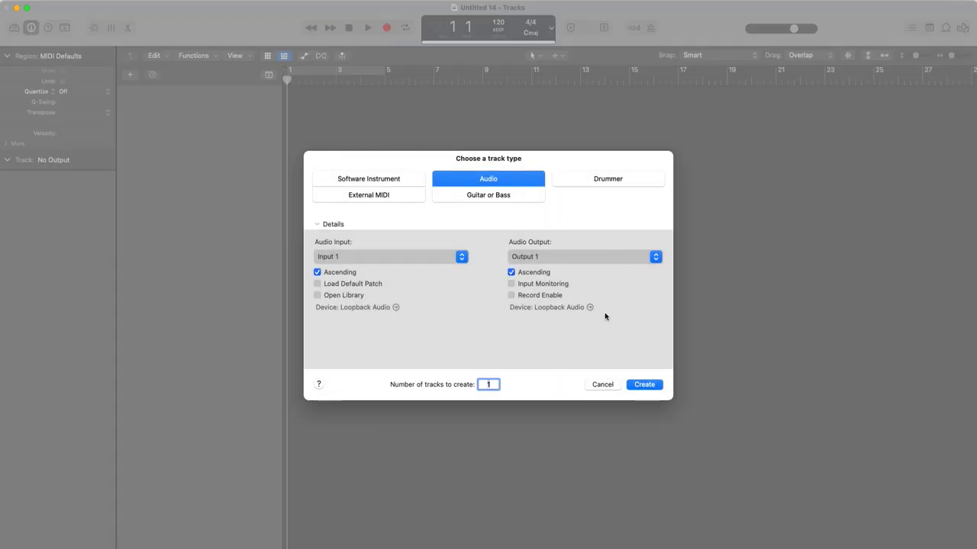
pyautogui.click(650, 386)
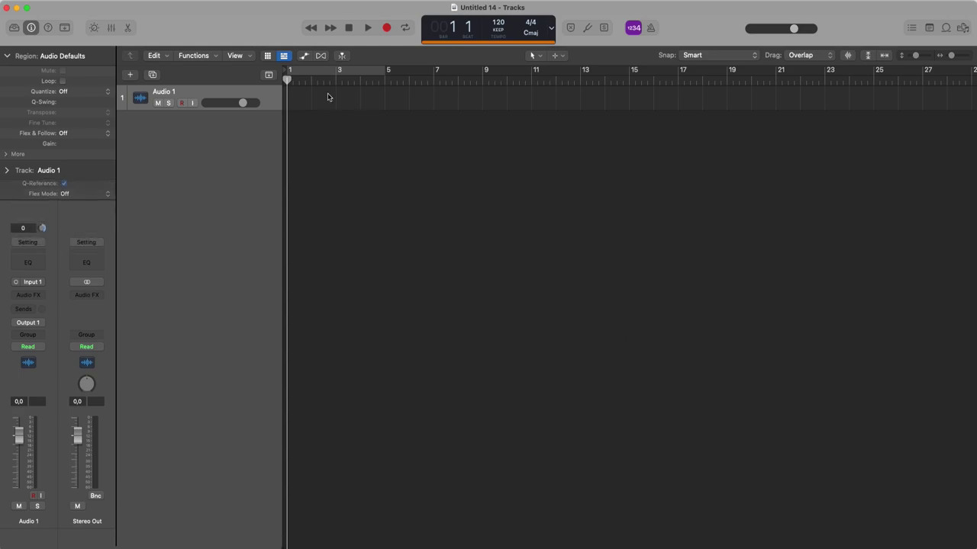
pyautogui.click(130, 74)
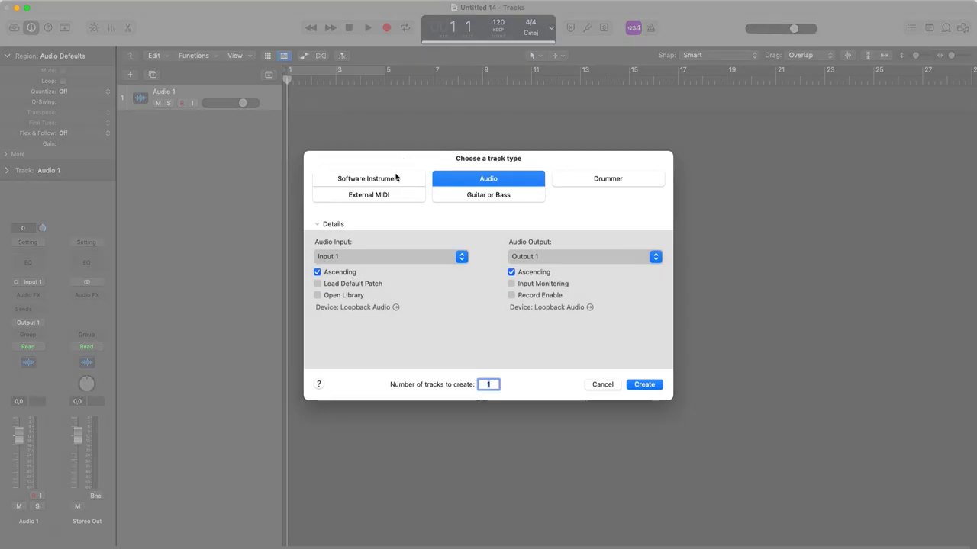
pyautogui.click(401, 178)
pyautogui.click(461, 252)
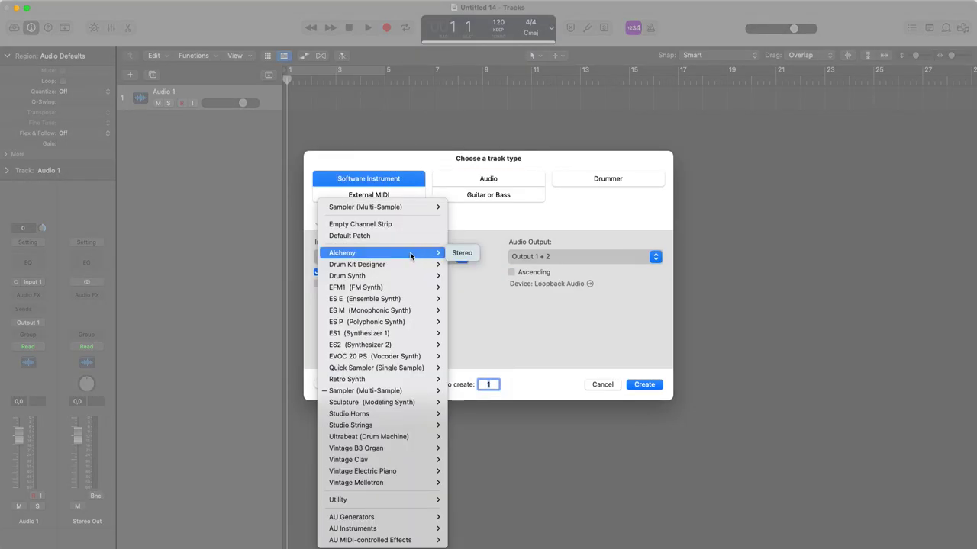
pyautogui.click(467, 252)
pyautogui.click(647, 385)
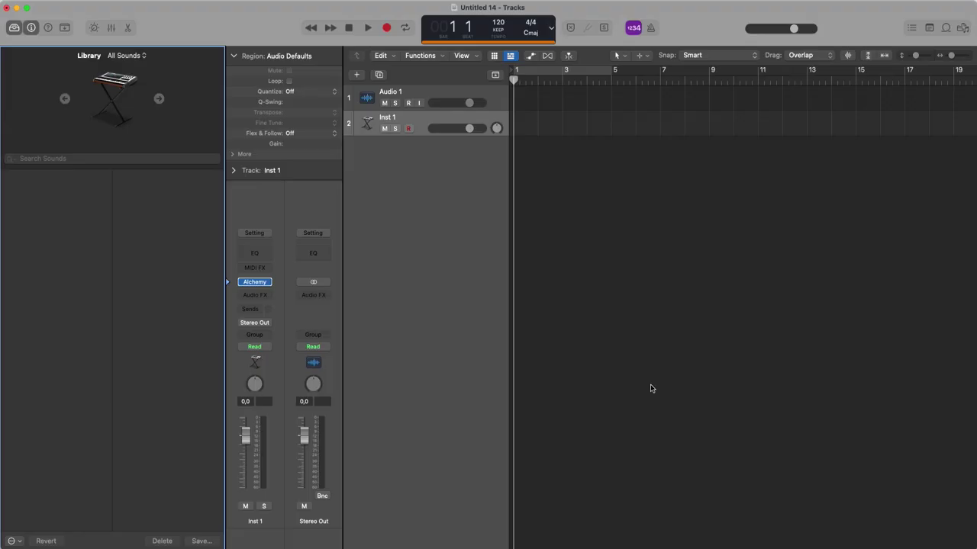
# Step: Load Alchemy's 1980 Sweet Pad preset, declining the additional content download
pyautogui.click(255, 283)
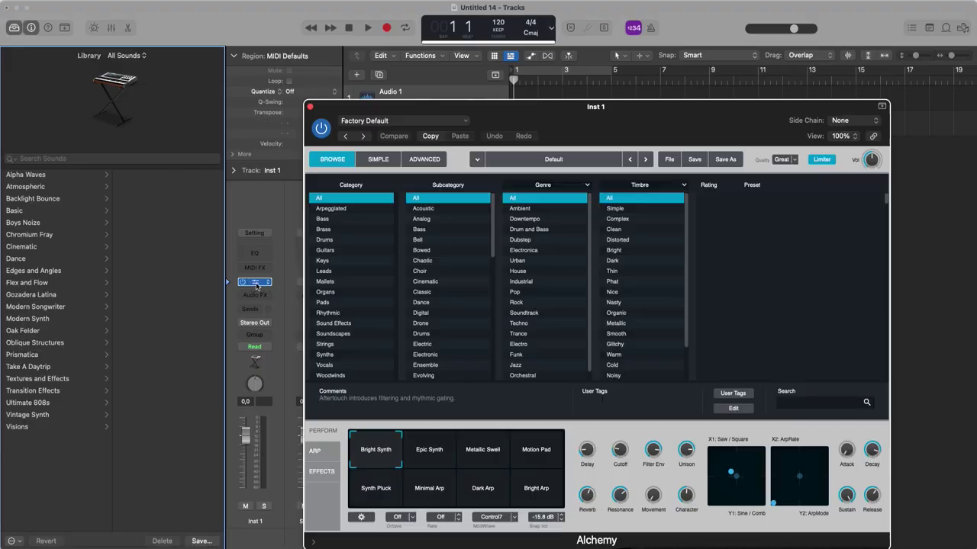
pyautogui.click(800, 273)
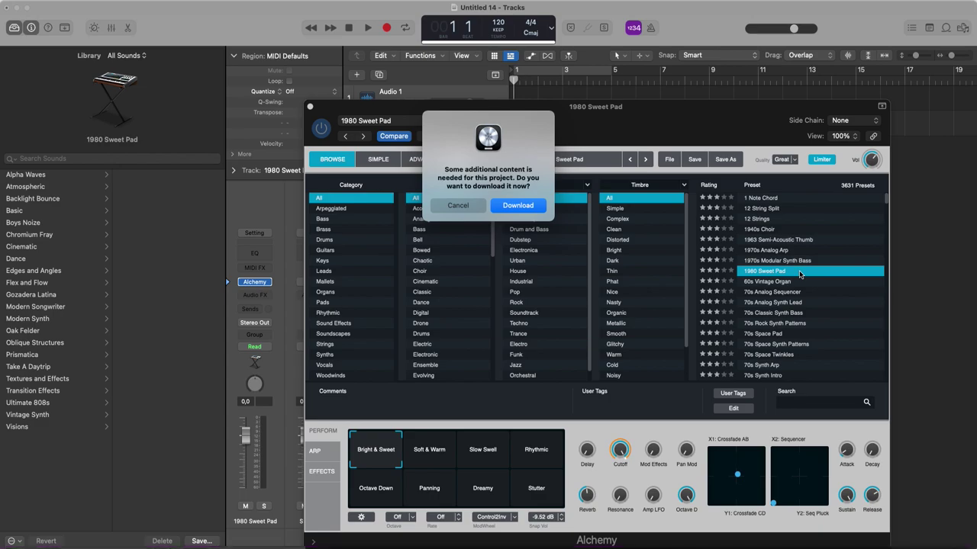
pyautogui.click(458, 206)
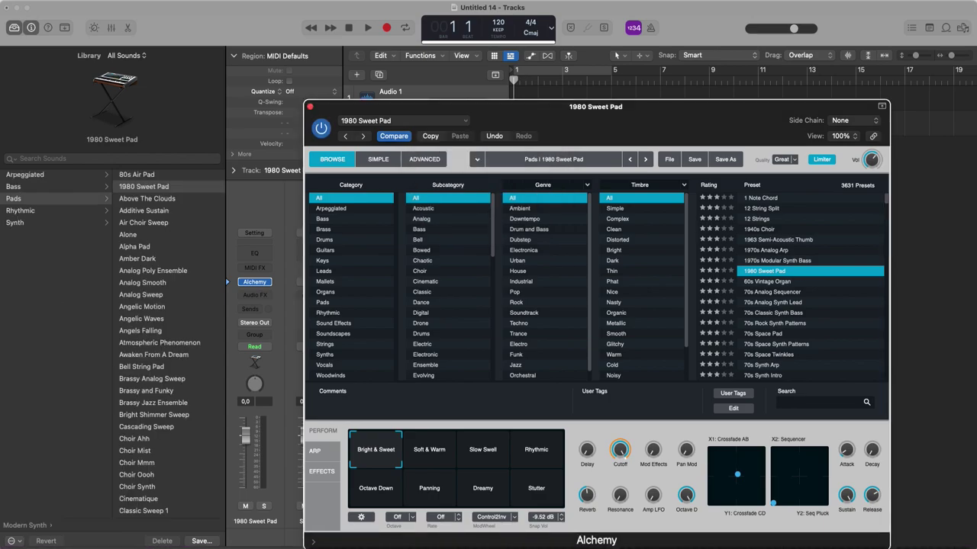
# Step: Quit Logic Pro without saving the project
pyautogui.click(38, 0)
pyautogui.click(76, 175)
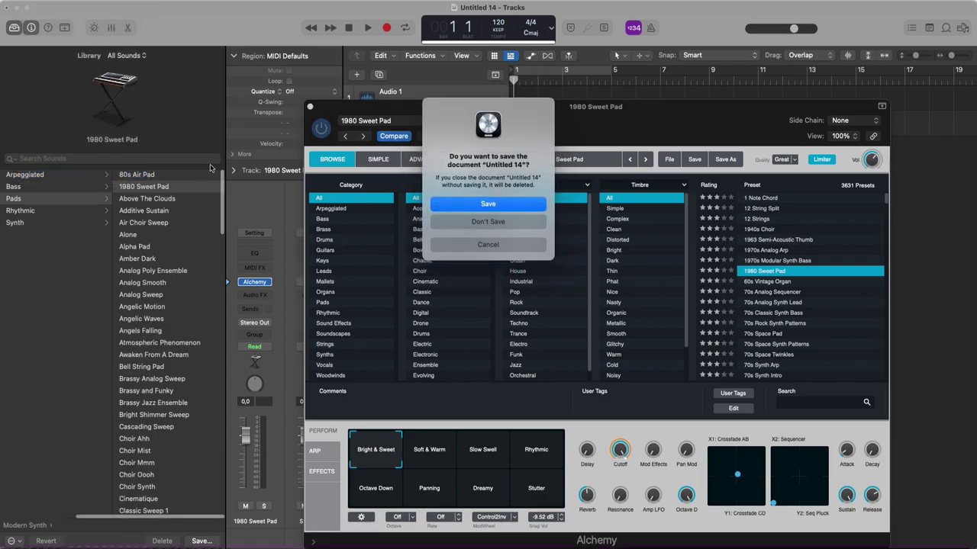
pyautogui.click(523, 222)
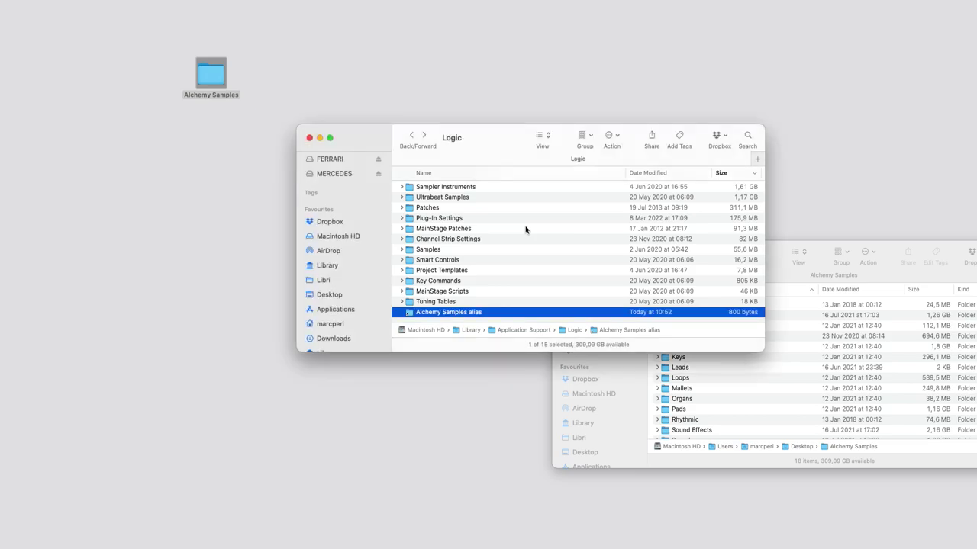
# Step: Rename the alias to 'Alchemy Samples' by deleting ' alias' from its name
pyautogui.click(476, 315)
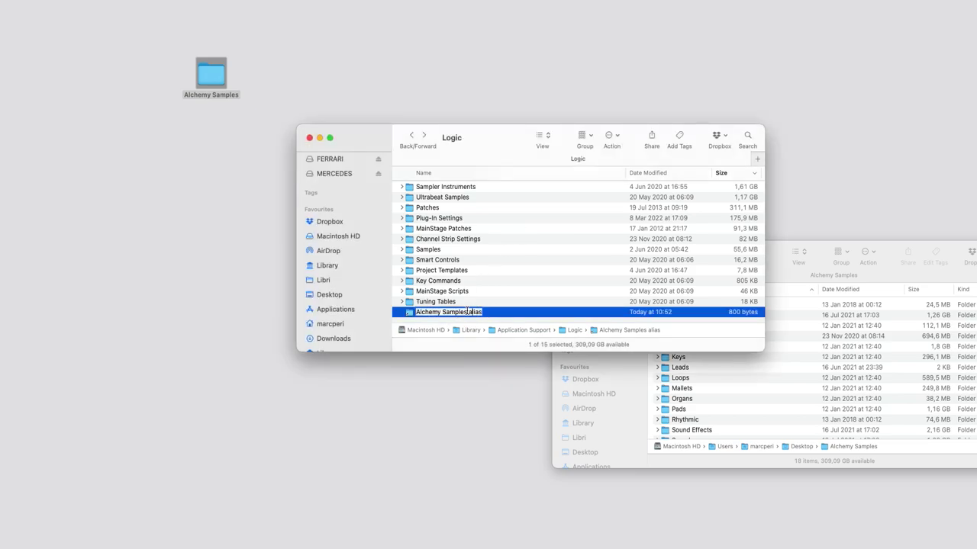
pyautogui.press('Right')
pyautogui.press('BackSpace')
pyautogui.press('BackSpace')
pyautogui.press('BackSpace')
pyautogui.press('BackSpace')
pyautogui.press('BackSpace')
pyautogui.press('BackSpace')
pyautogui.press('Return')
# Step: Confirm the renamed alias opens the 18 sample folders, then create a new empty Logic project
pyautogui.moveTo(375, 135); pyautogui.dragTo(145, 146)
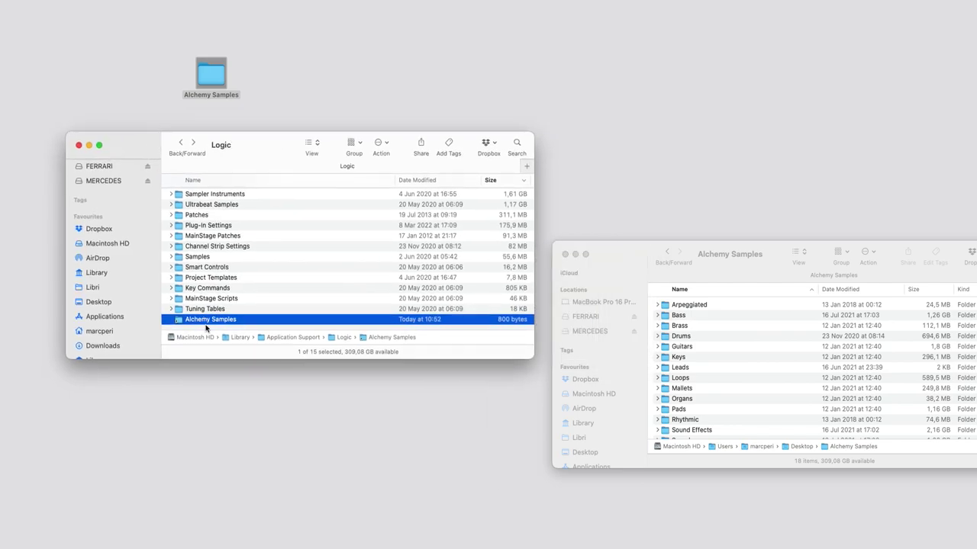
pyautogui.doubleClick(212, 322)
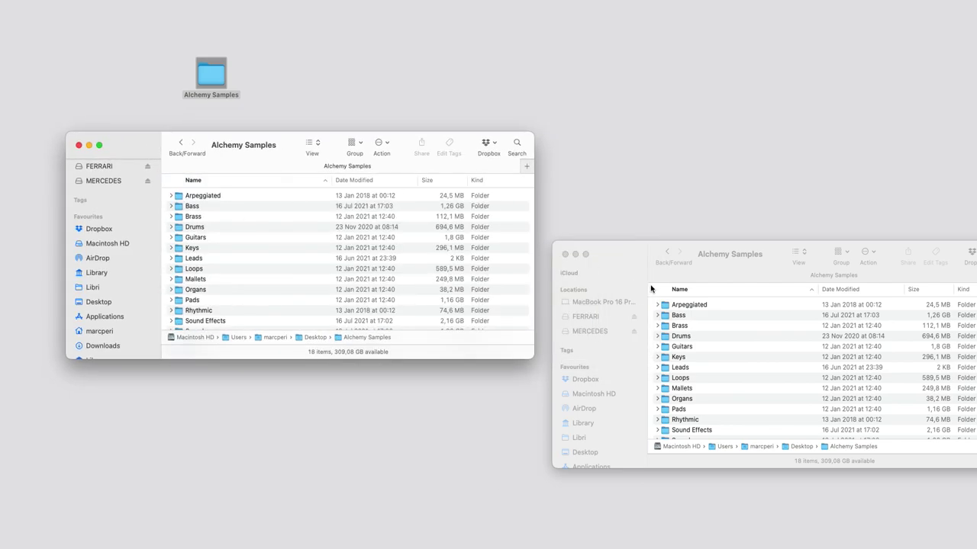
pyautogui.click(181, 144)
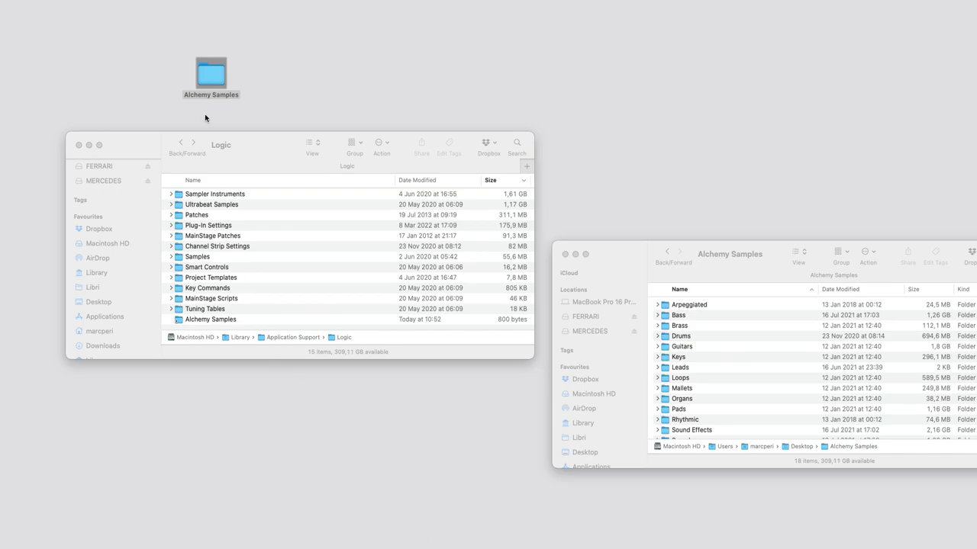
pyautogui.click(80, 1)
pyautogui.click(90, 11)
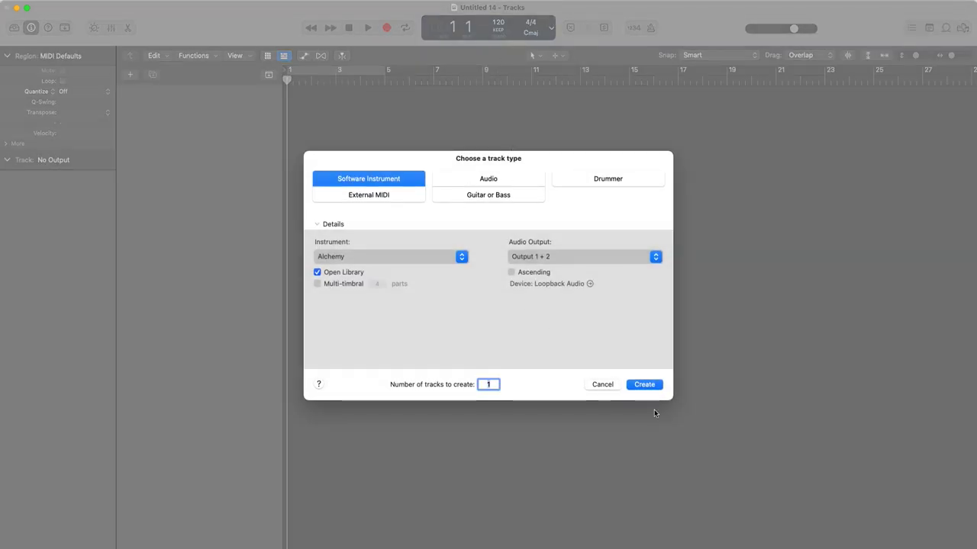
# Step: Create an Alchemy instrument track and load the 60s Vintage Organ preset, declining the download
pyautogui.click(653, 386)
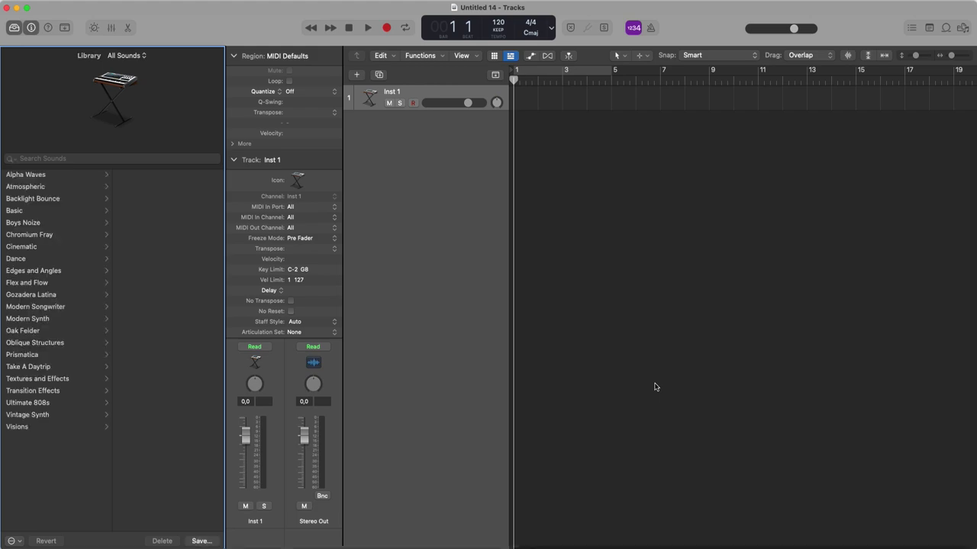
pyautogui.click(260, 282)
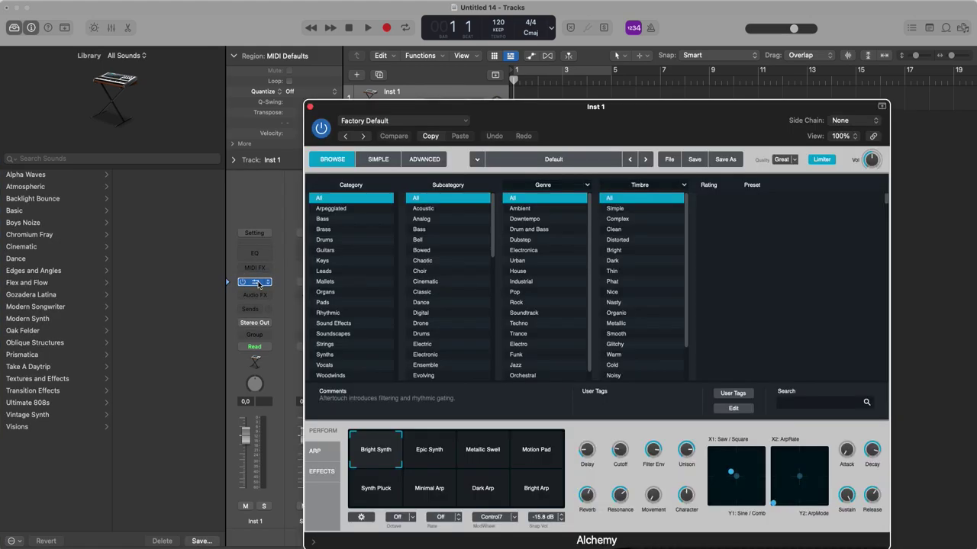
pyautogui.click(799, 282)
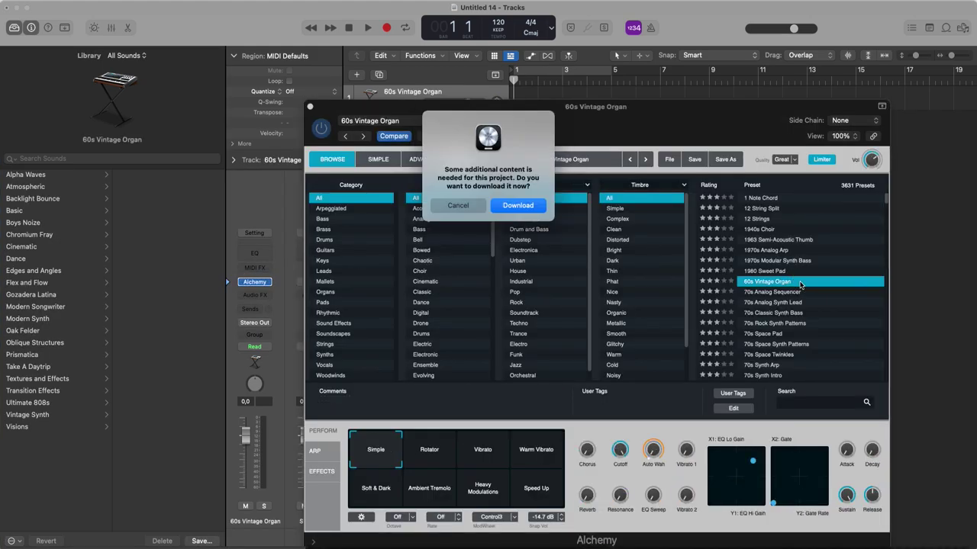
pyautogui.click(523, 206)
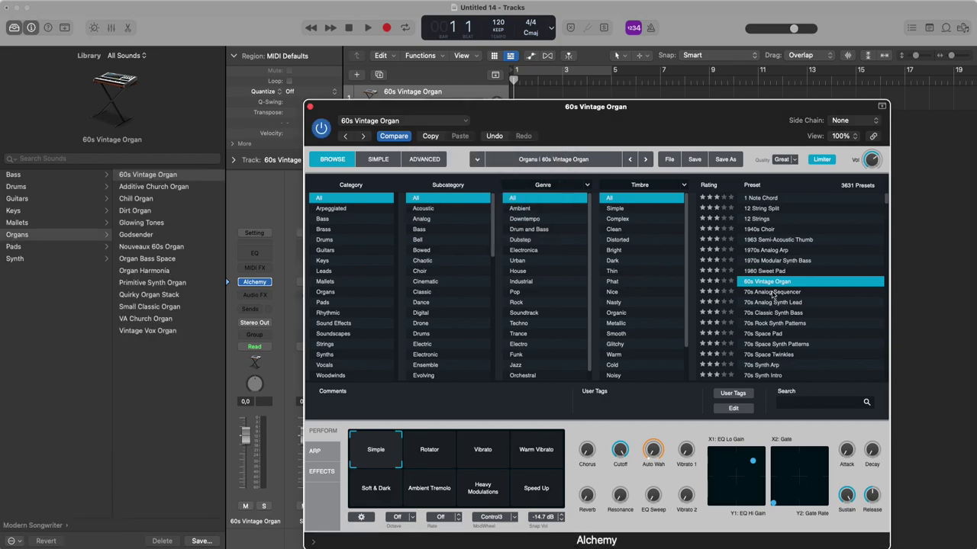
# Step: Try the 70s Analog Sequencer, 1970s Modular Synth Bass, 1963 Semi-Acoustic Thumb and 1980 Sweet Pad presets
pyautogui.click(774, 293)
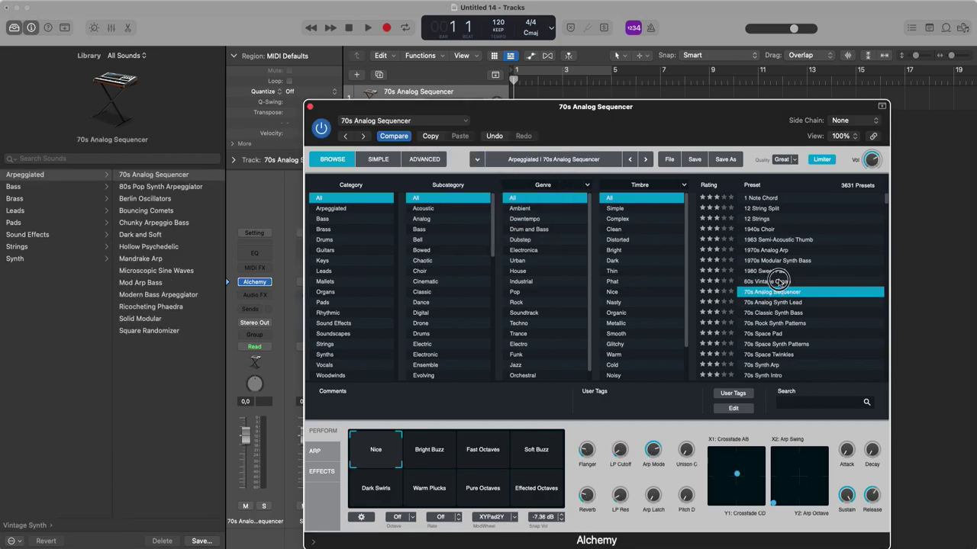
pyautogui.click(778, 281)
pyautogui.click(777, 261)
pyautogui.click(780, 240)
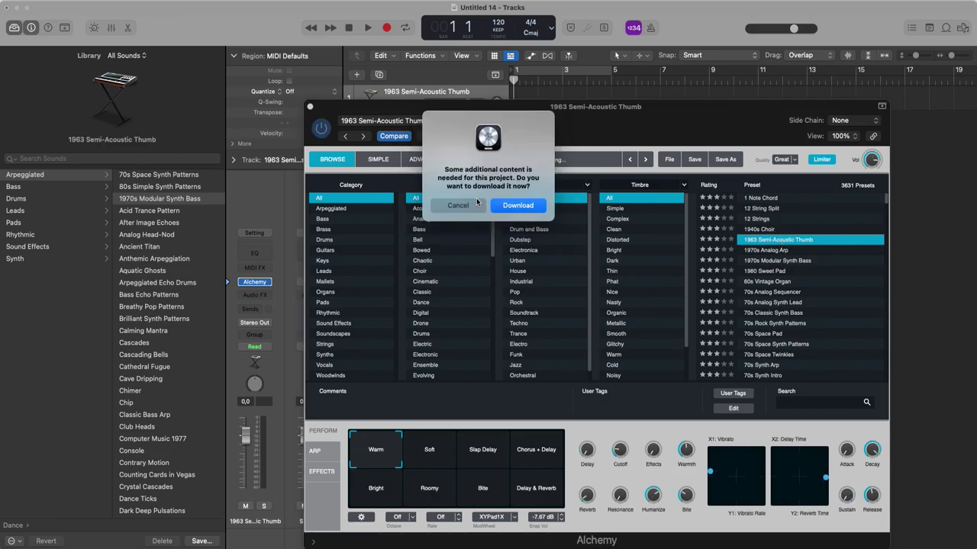
pyautogui.press('Return')
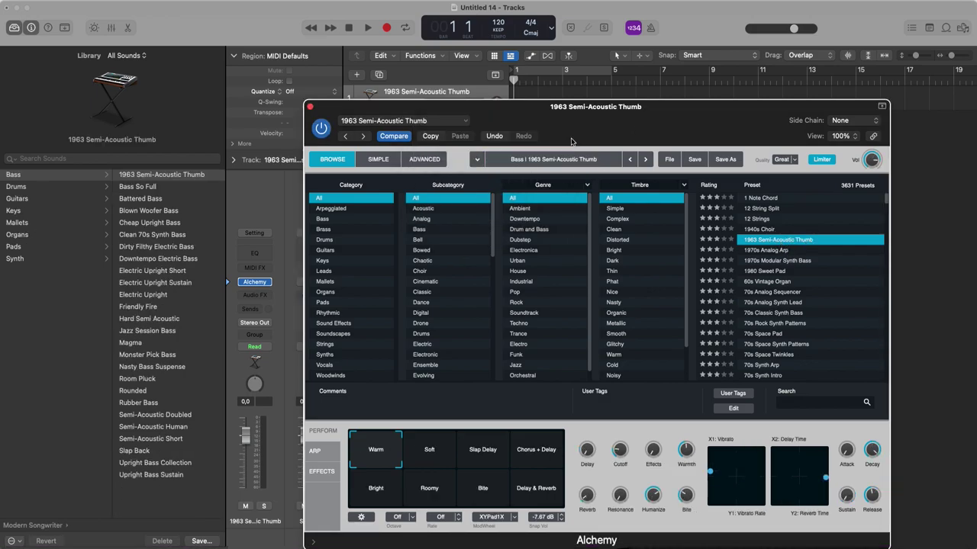
pyautogui.click(765, 272)
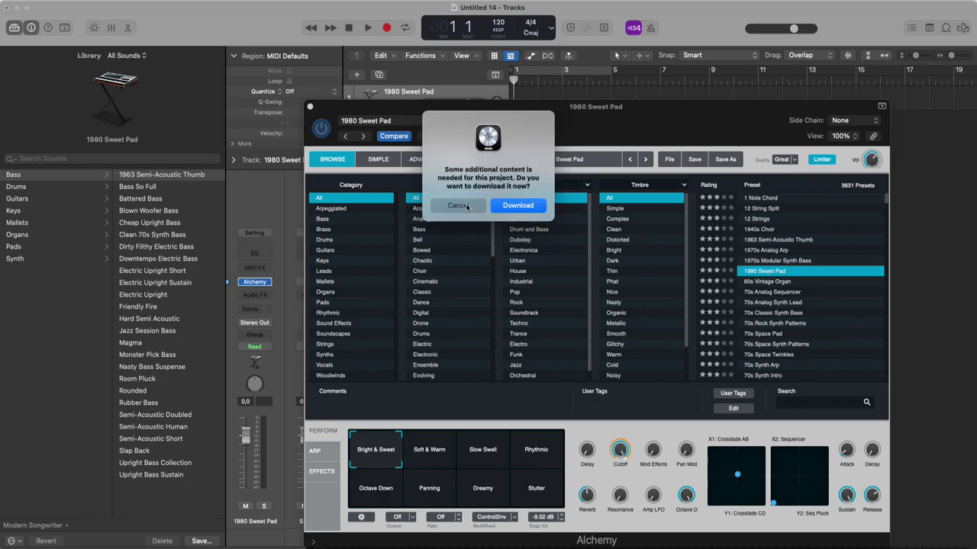
pyautogui.press('Return')
# Step: Quit Logic Pro, discarding the unsaved project
pyautogui.click(42, 1)
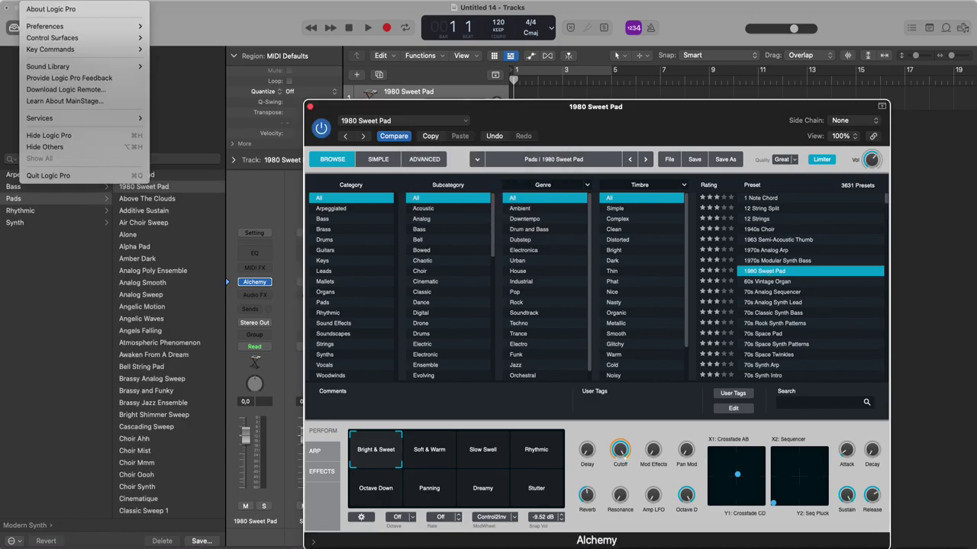
pyautogui.click(73, 177)
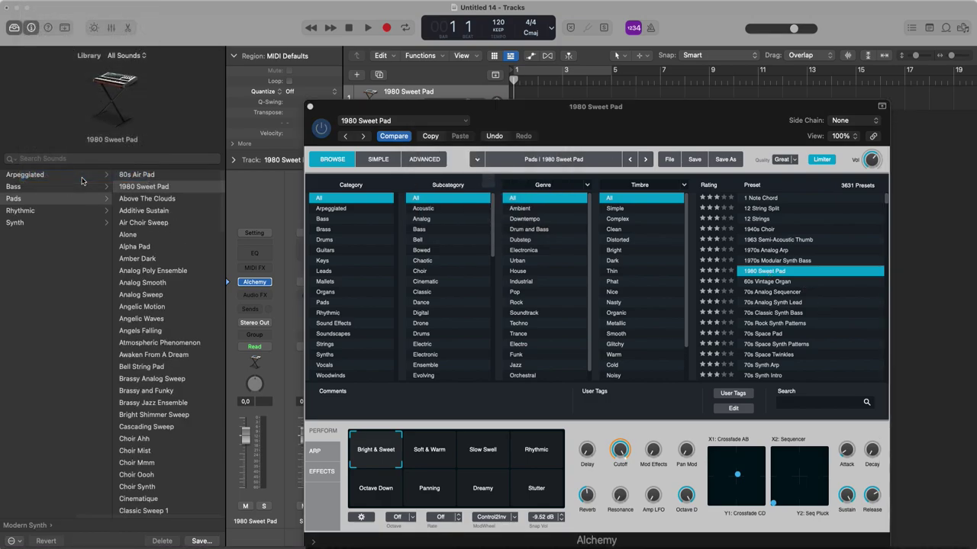
pyautogui.click(488, 222)
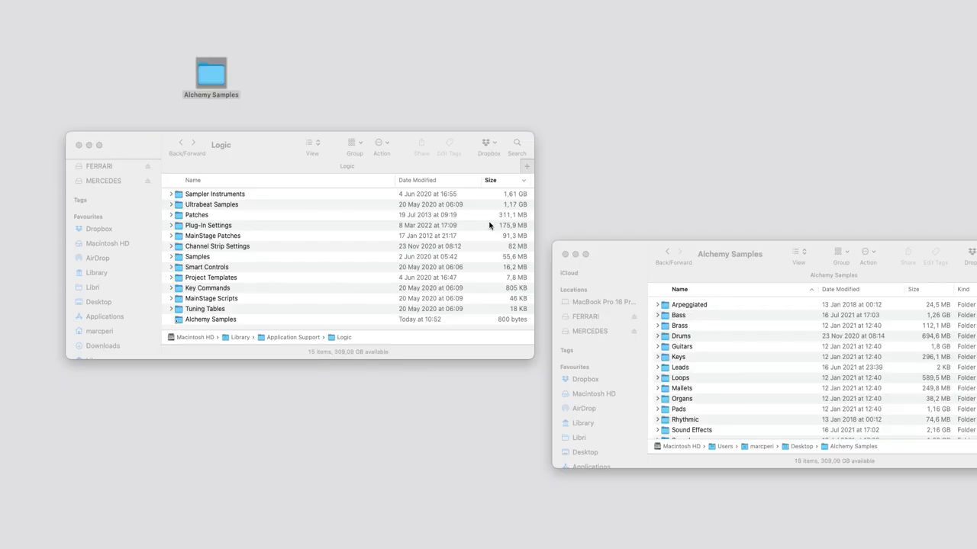
# Step: Navigate the Finder window to Macintosh HD > Library > Audio > Apple Loops
pyautogui.click(607, 267)
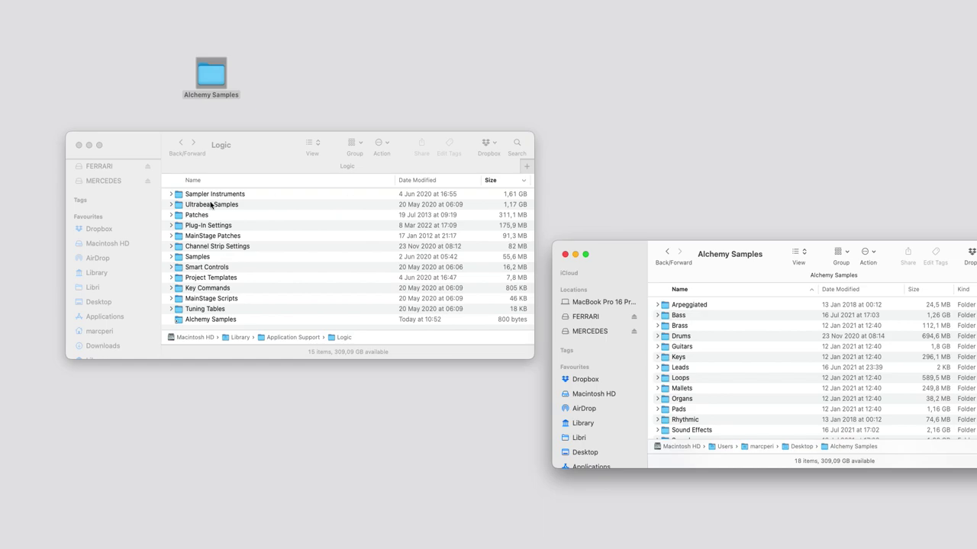
pyautogui.click(615, 394)
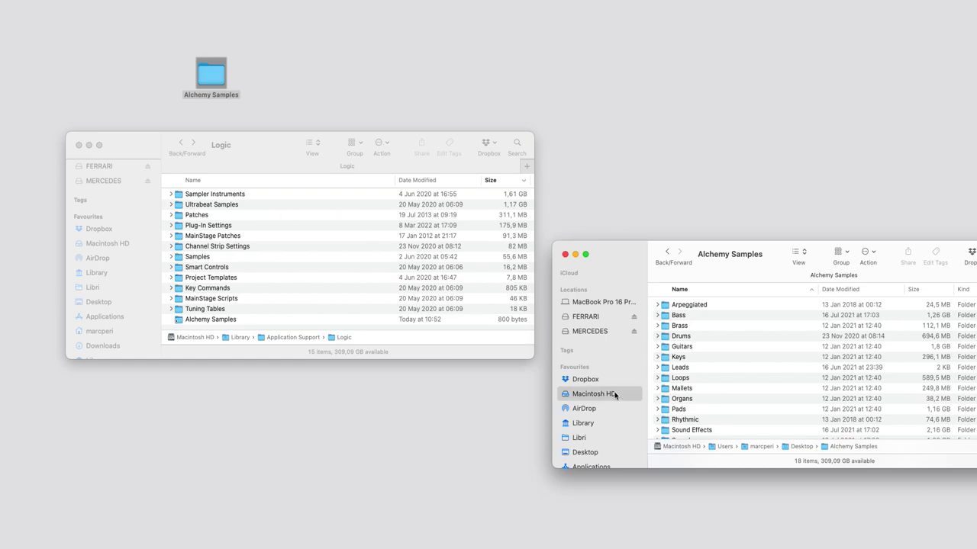
pyautogui.click(698, 317)
pyautogui.doubleClick(698, 317)
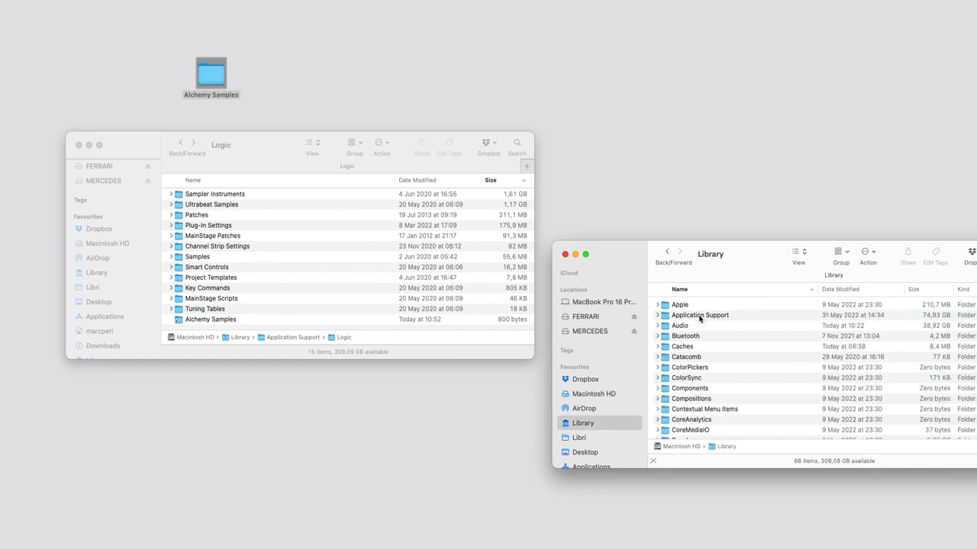
pyautogui.click(679, 326)
pyautogui.doubleClick(680, 326)
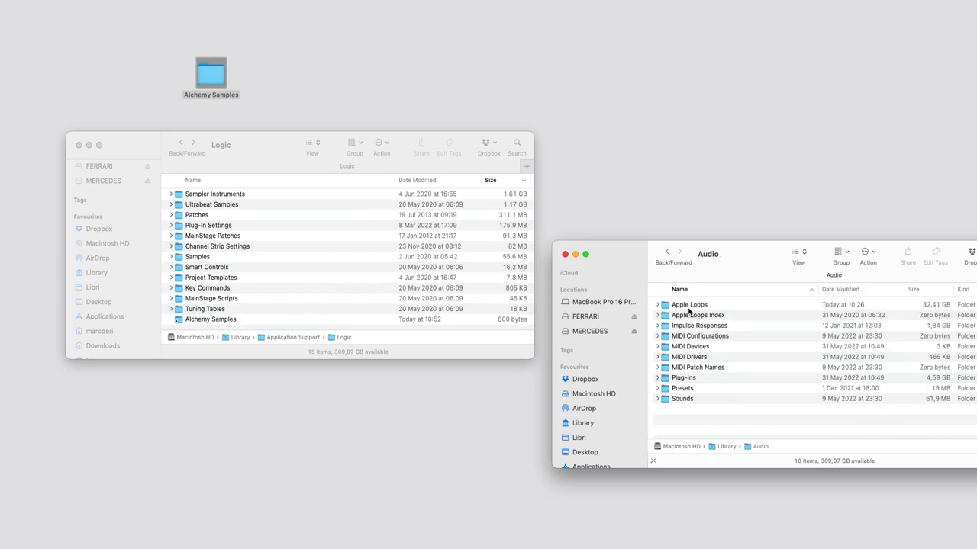
pyautogui.doubleClick(690, 305)
# Step: Make an alias of the Apple folder and move the original 32,41 GB folder to the desktop
pyautogui.click(679, 305)
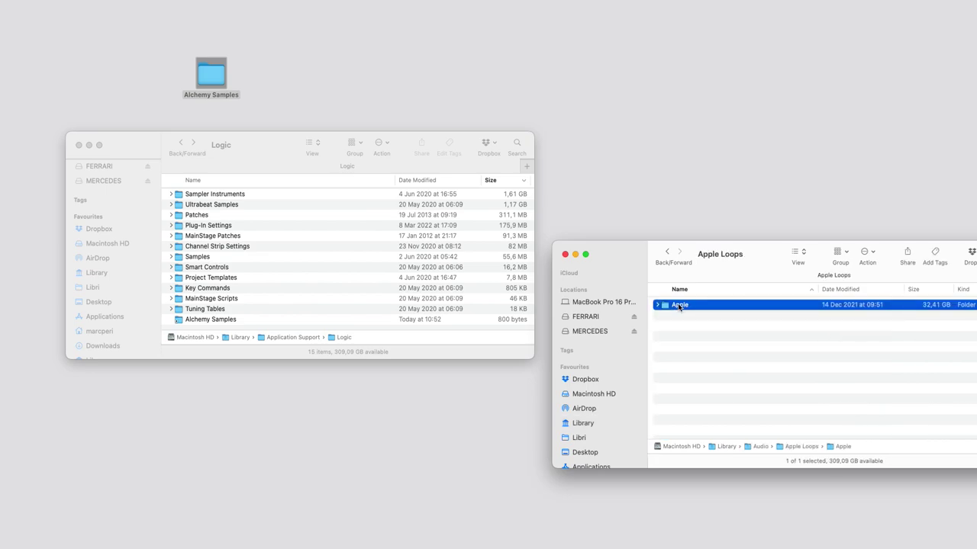
pyautogui.rightClick(679, 306)
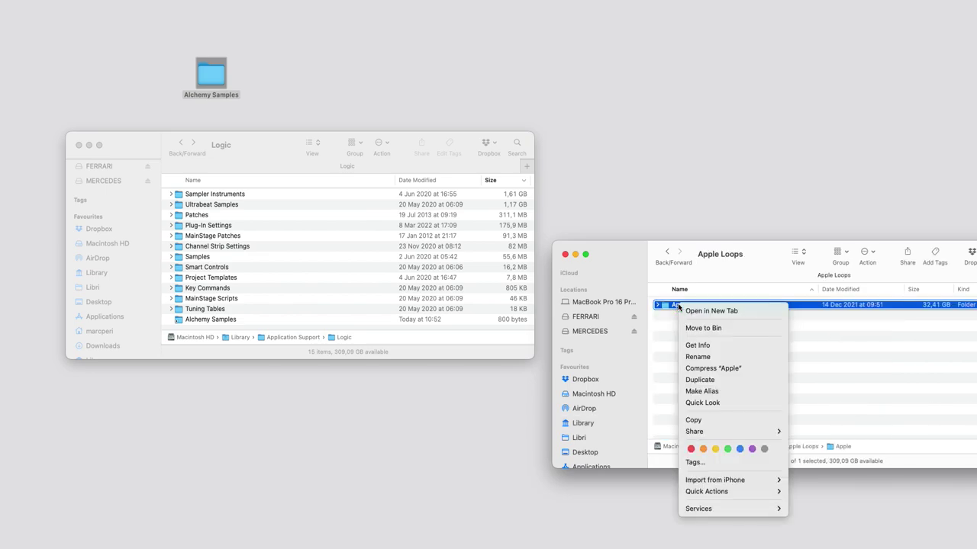
pyautogui.click(733, 391)
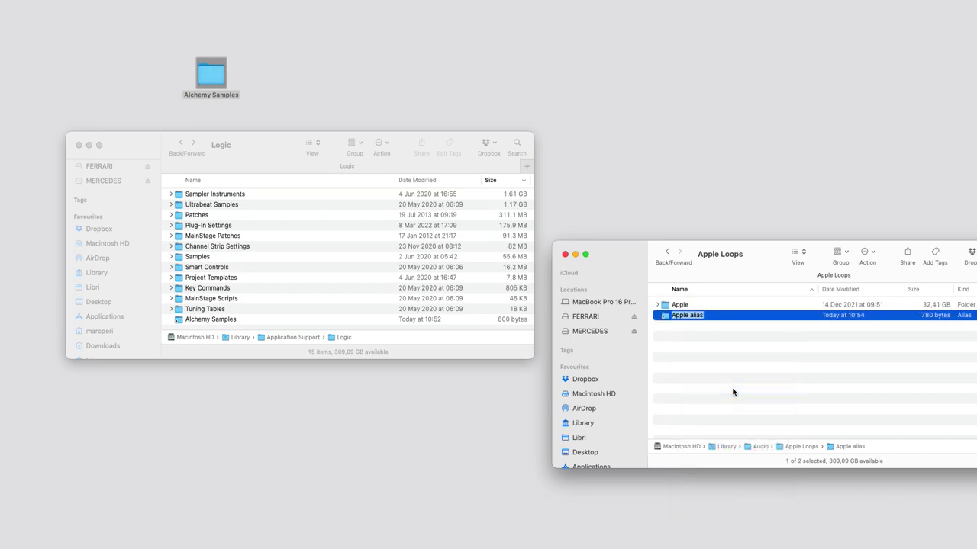
pyautogui.click(674, 306)
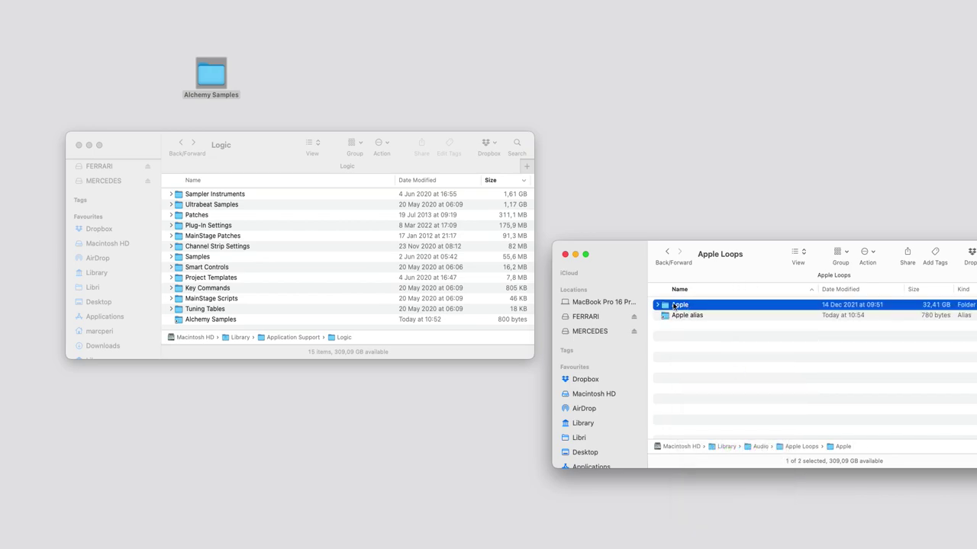
pyautogui.moveTo(674, 306); pyautogui.dragTo(650, 160)
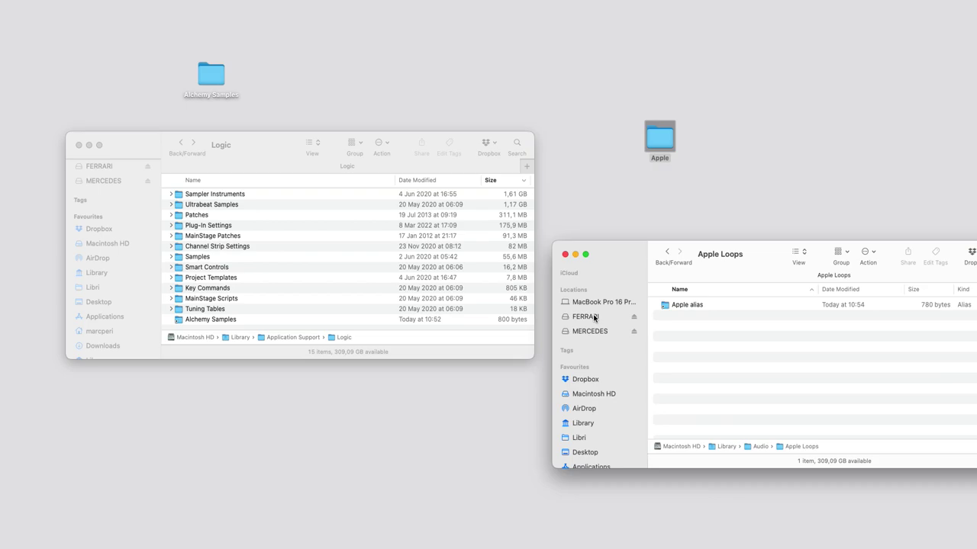
pyautogui.click(705, 307)
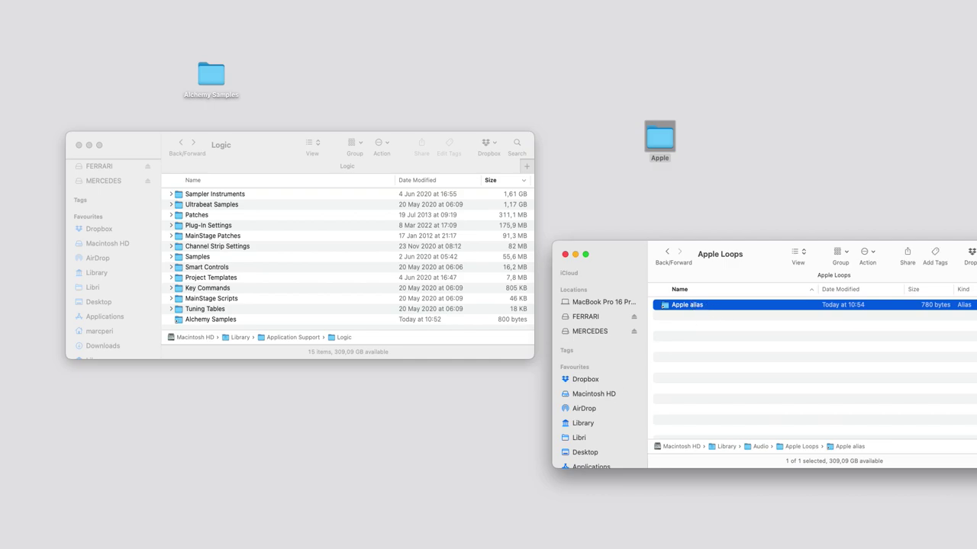
pyautogui.click(472, 455)
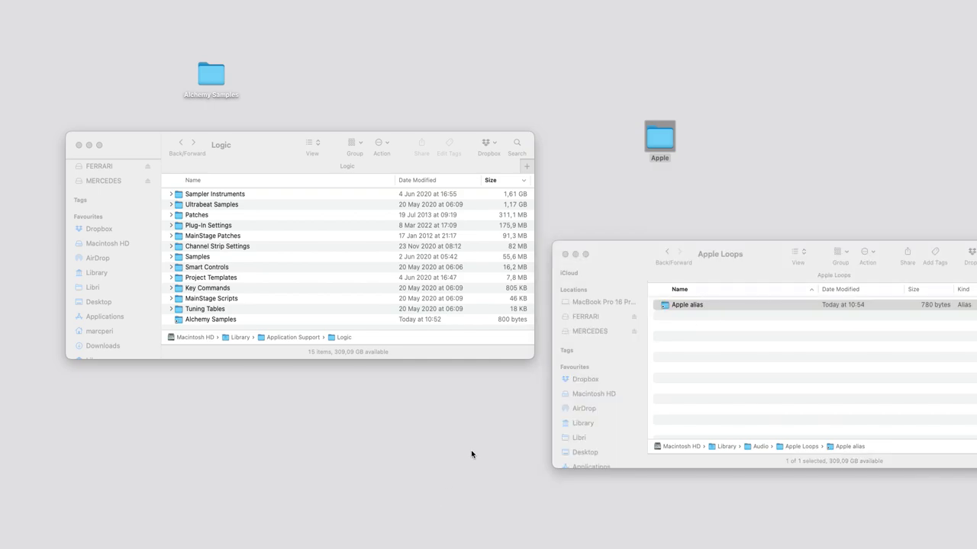
# Step: Start Logic in Complete Mode, postpone sound downloads, and create a new project with an Audio track
pyautogui.click(628, 276)
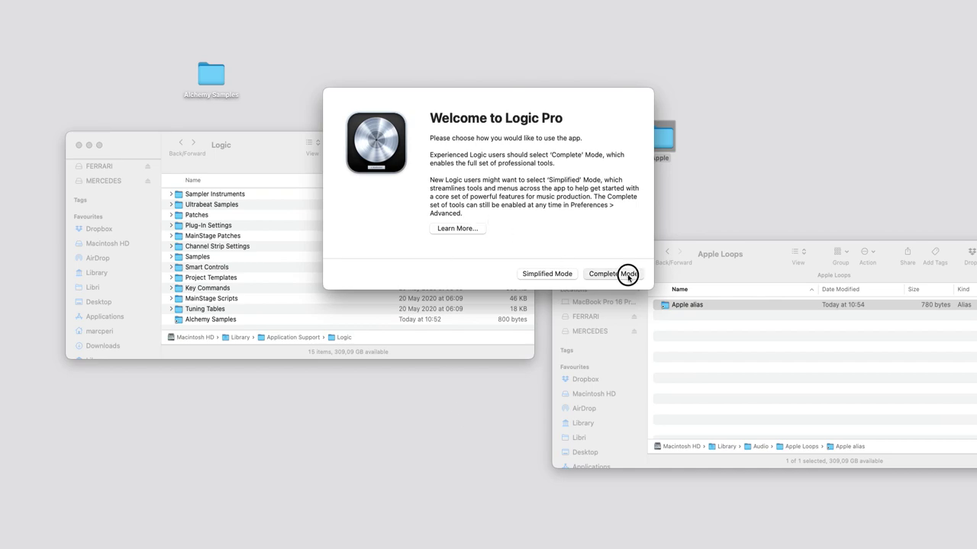
pyautogui.click(576, 279)
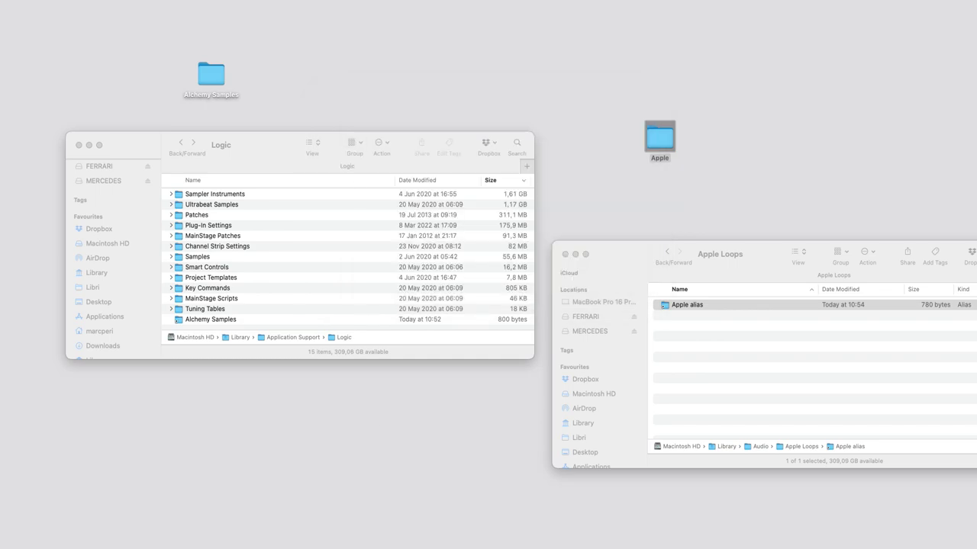
pyautogui.click(76, 1)
pyautogui.click(87, 9)
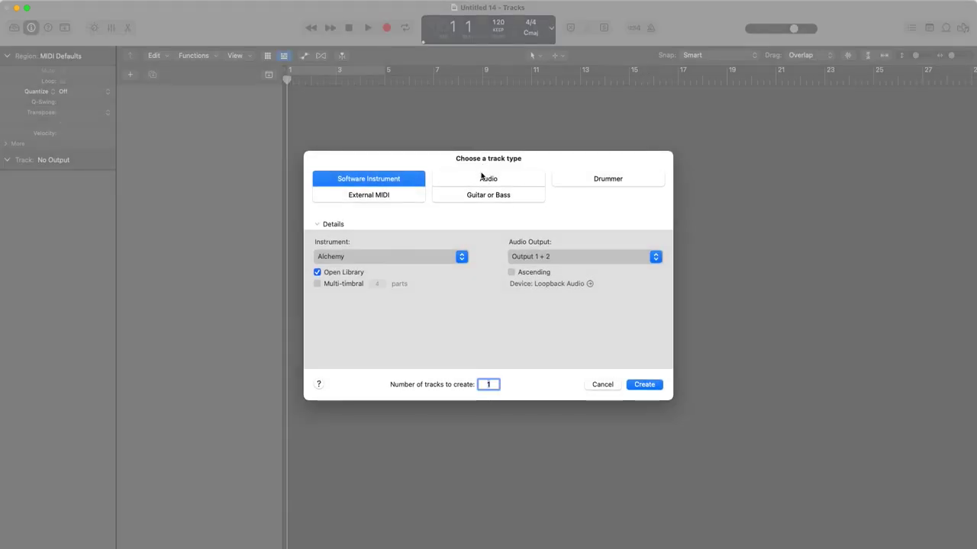
pyautogui.click(487, 177)
pyautogui.click(644, 385)
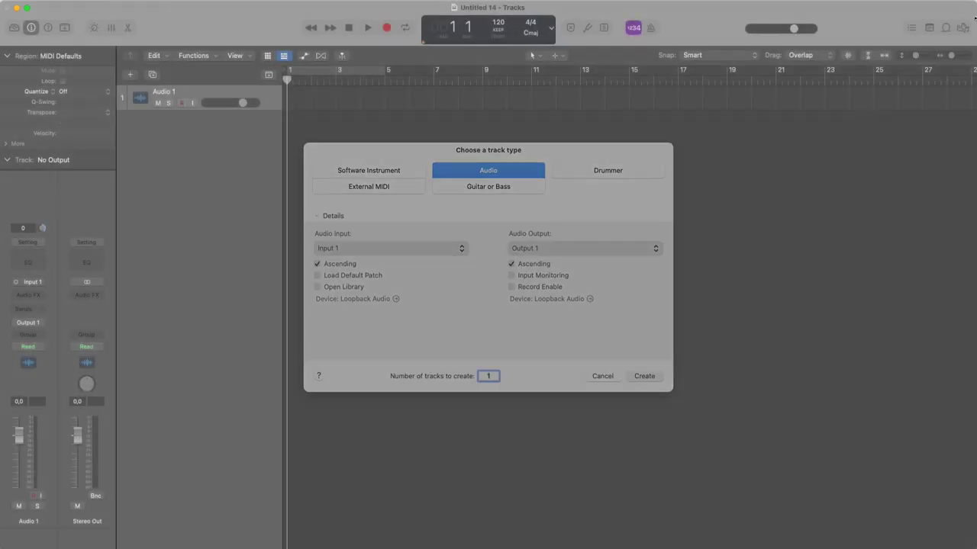
# Step: Confirm the Loop Browser lists all 35378 Apple Loops, then quit Logic Pro
pyautogui.click(949, 27)
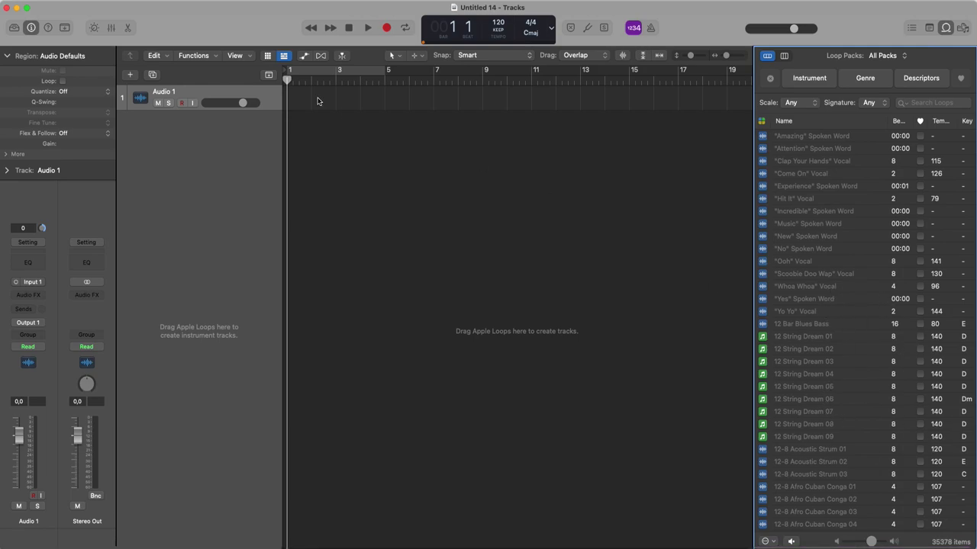
pyautogui.click(42, 0)
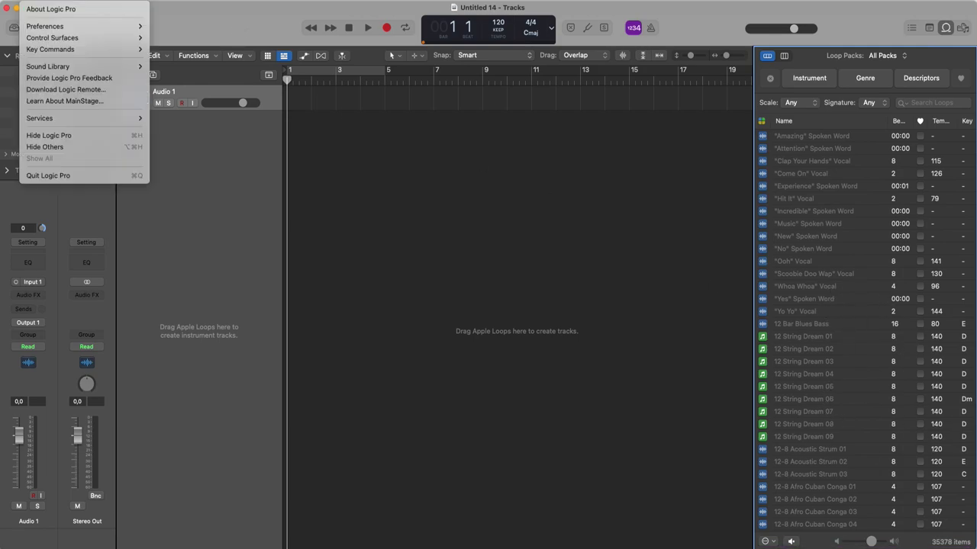
pyautogui.click(62, 175)
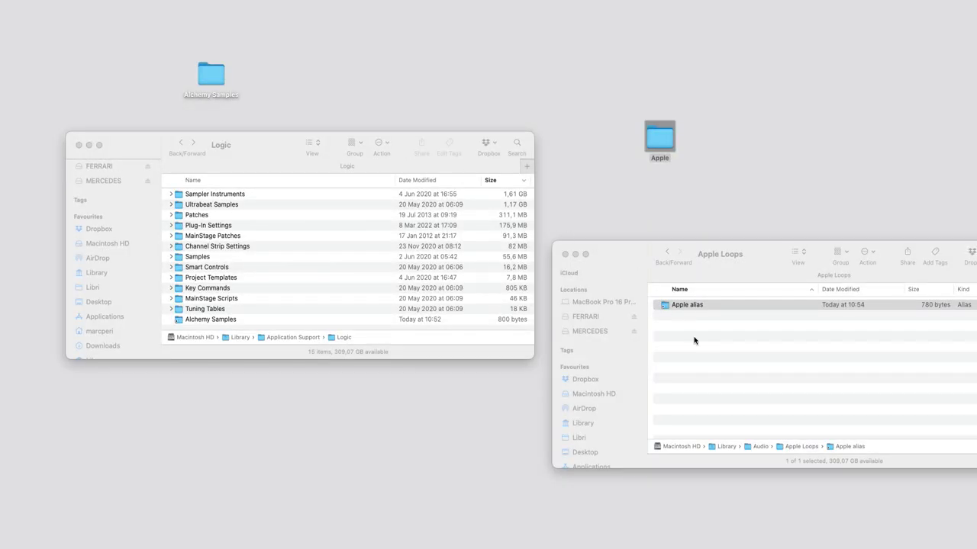
# Step: Rename the 'Apple alias' item in the Apple Loops folder to 'Apple'
pyautogui.click(695, 332)
pyautogui.click(708, 304)
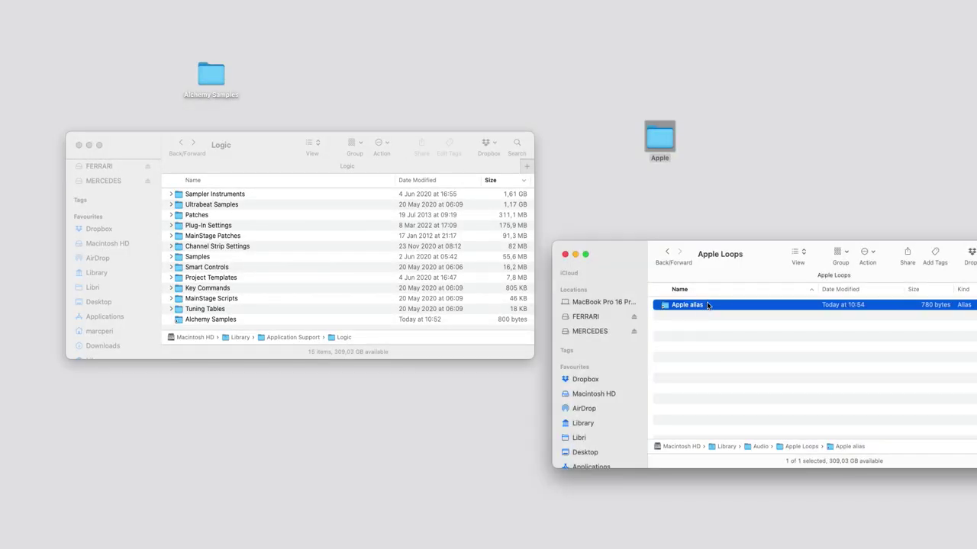
pyautogui.click(707, 304)
pyautogui.click(690, 305)
pyautogui.press('Delete')
pyautogui.press('Delete')
pyautogui.press('Delete')
pyautogui.press('Delete')
pyautogui.press('Delete')
pyautogui.press('Delete')
pyautogui.press('Return')
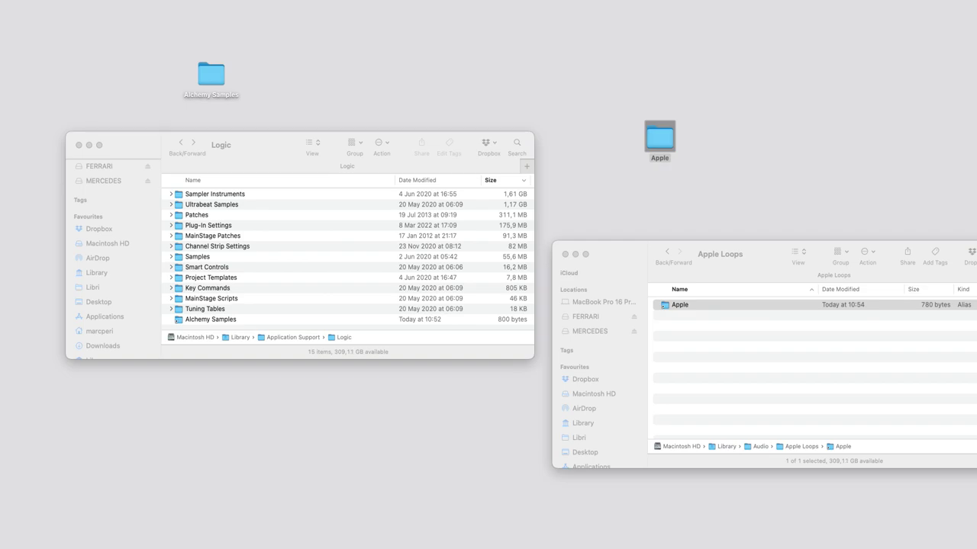
# Step: Create a new project with an Audio track and check the Loop Browser still shows 35378 loops
pyautogui.click(72, 0)
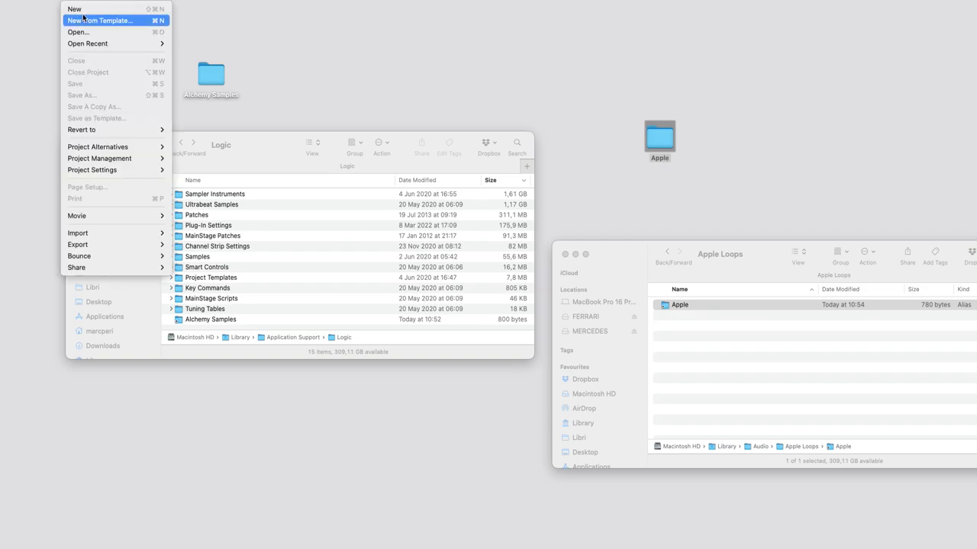
pyautogui.click(83, 9)
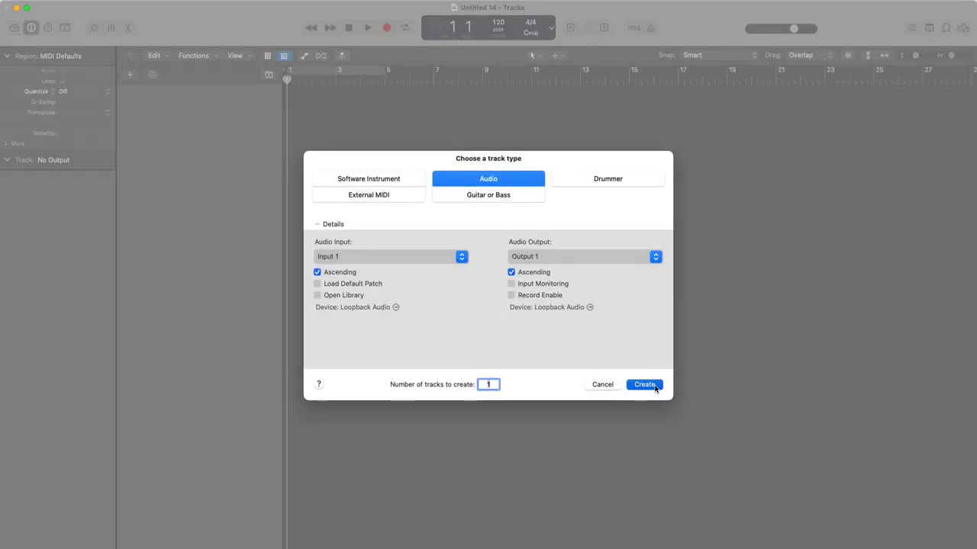
pyautogui.click(645, 385)
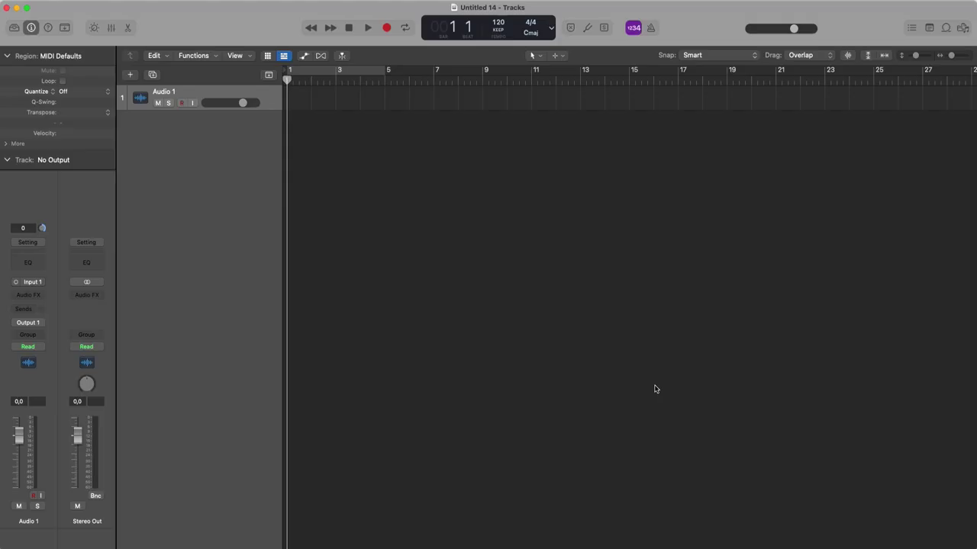
pyautogui.click(947, 28)
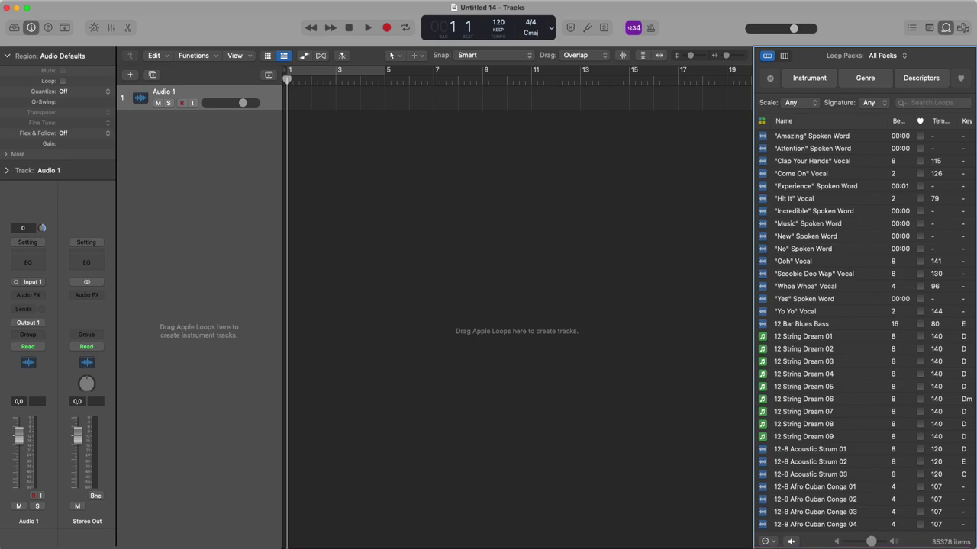
pyautogui.click(45, 1)
# Step: Quit Logic Pro and inspect the EXS Factory Samples folder in the Logic Finder window
pyautogui.click(78, 176)
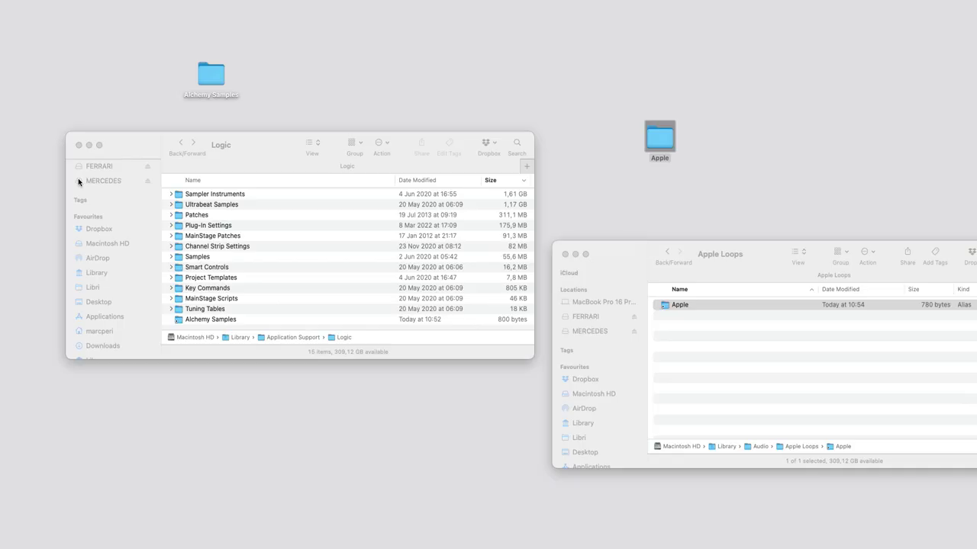
pyautogui.click(628, 267)
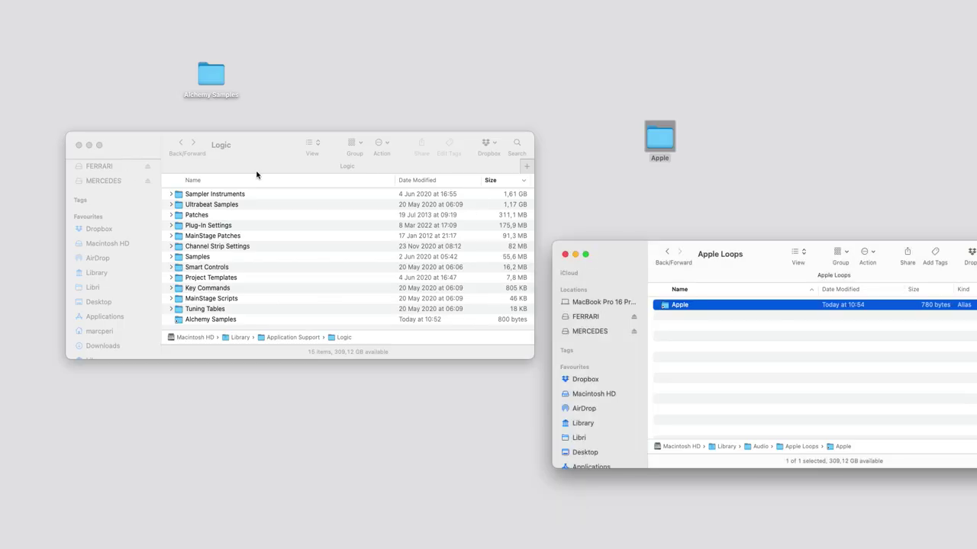
pyautogui.scroll(2, 253, 221)
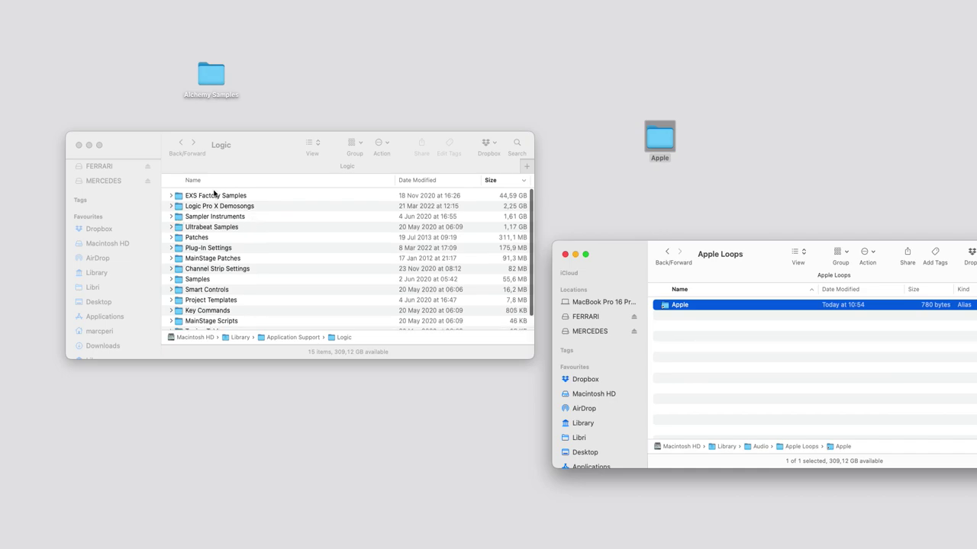
pyautogui.click(169, 196)
pyautogui.click(170, 196)
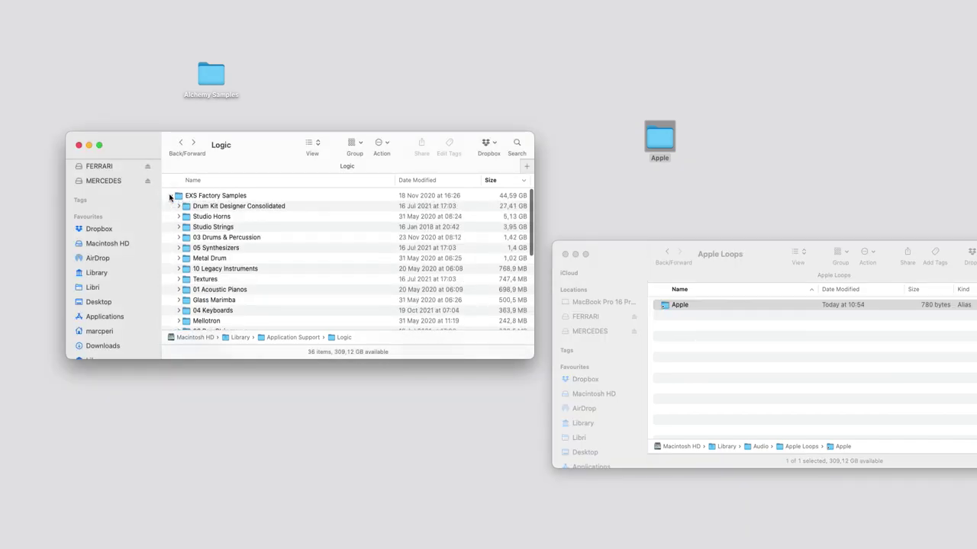
pyautogui.click(170, 197)
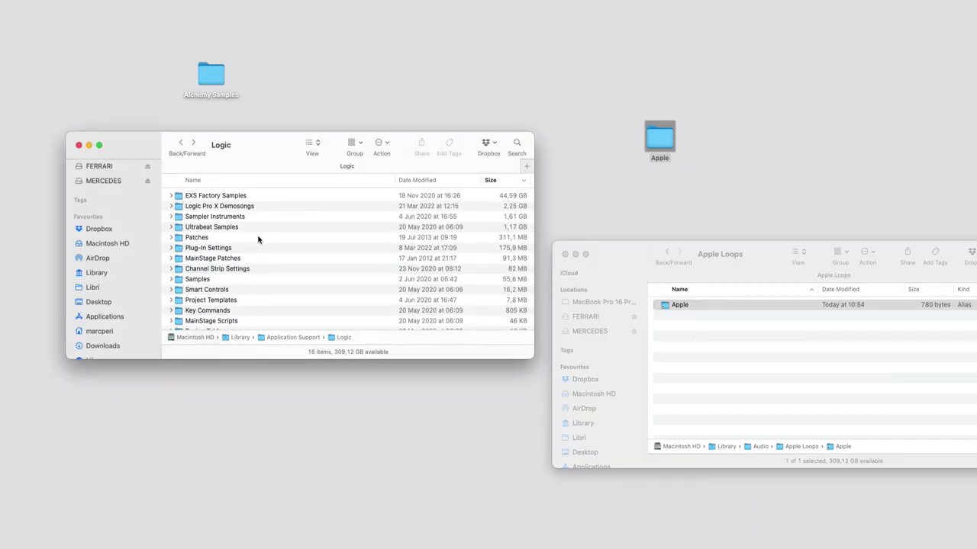
# Step: Move the Alchemy Samples alias from the Logic folder to the Bin
pyautogui.scroll(-1, 257, 240)
pyautogui.scroll(1, 258, 240)
pyautogui.scroll(-2, 257, 253)
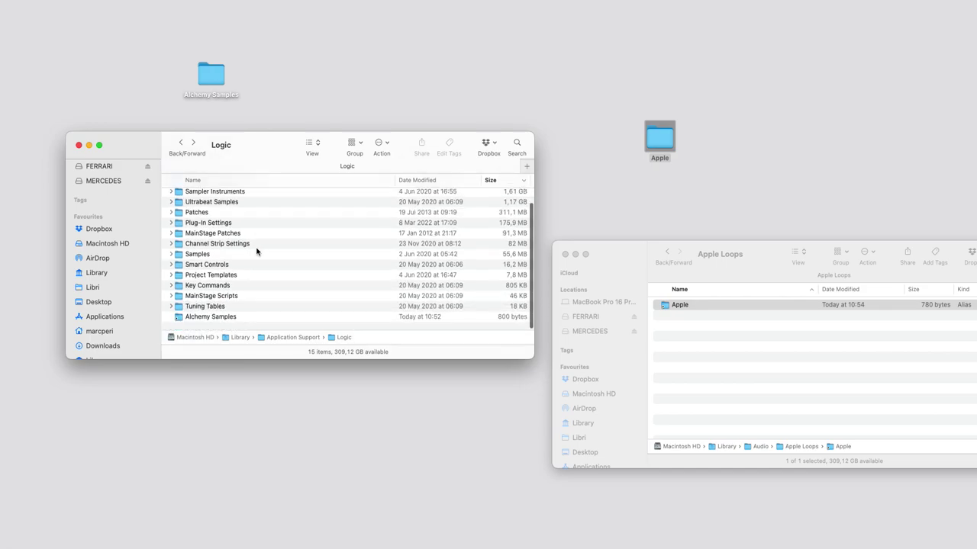
pyautogui.click(205, 319)
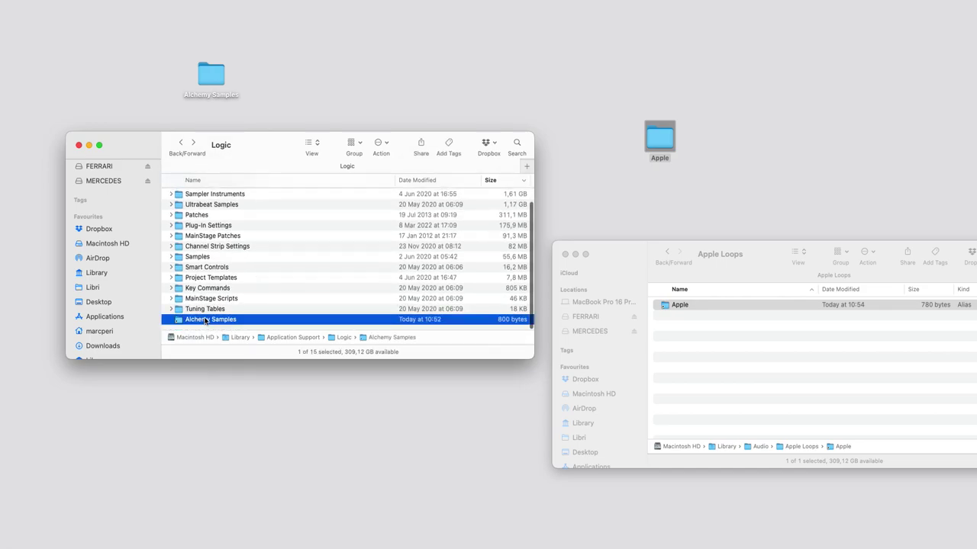
pyautogui.press('super+BackSpace')
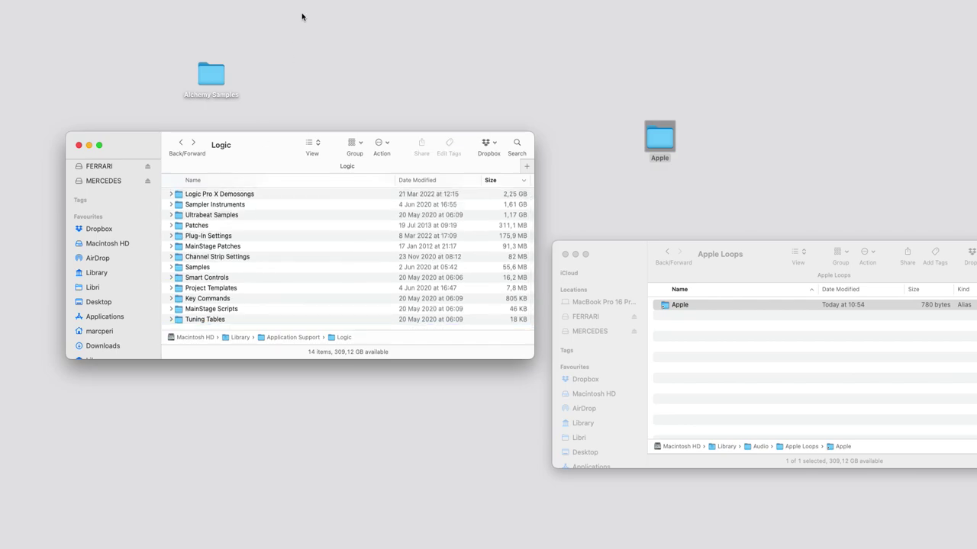
# Step: Return the desktop Alchemy Samples folder into Logic, open it sorted by size, and select Synth
pyautogui.moveTo(200, 90); pyautogui.dragTo(285, 288)
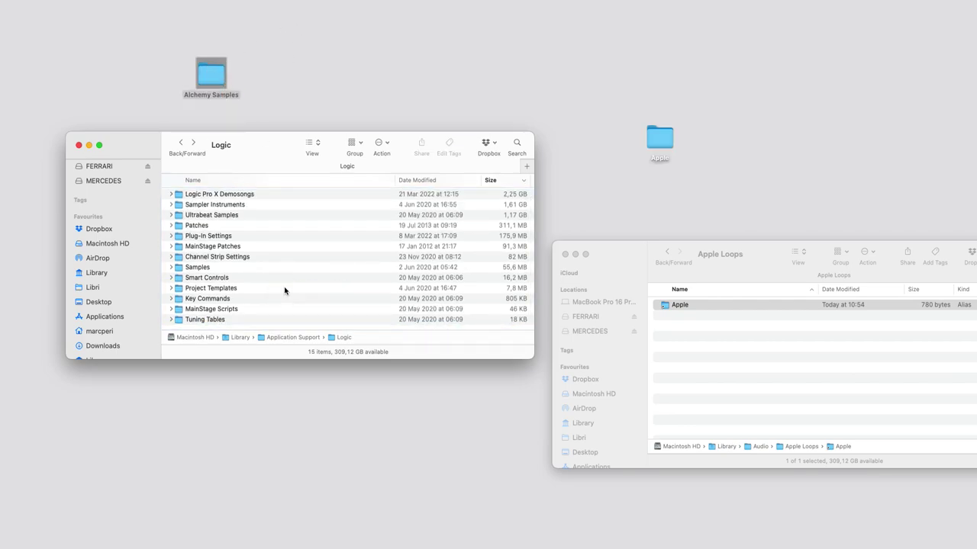
pyautogui.doubleClick(252, 195)
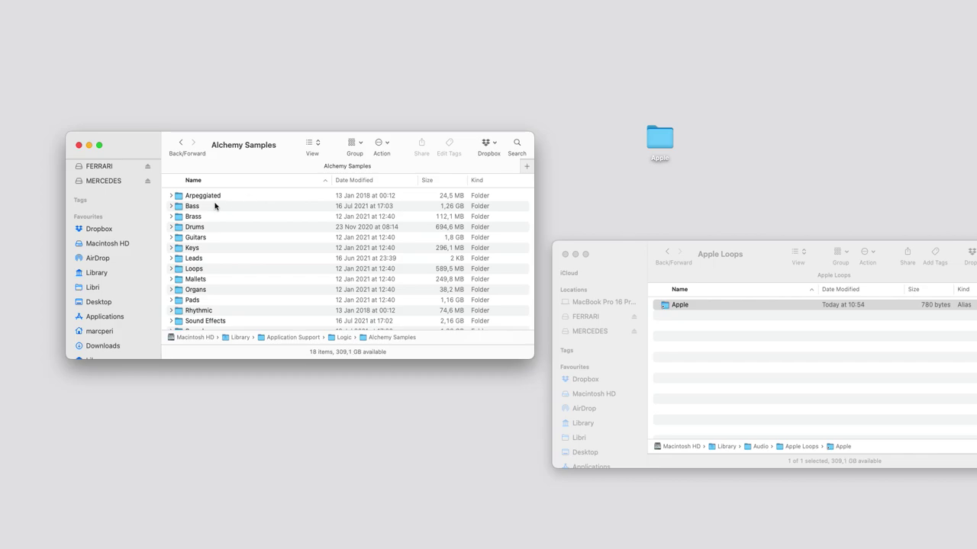
pyautogui.click(443, 180)
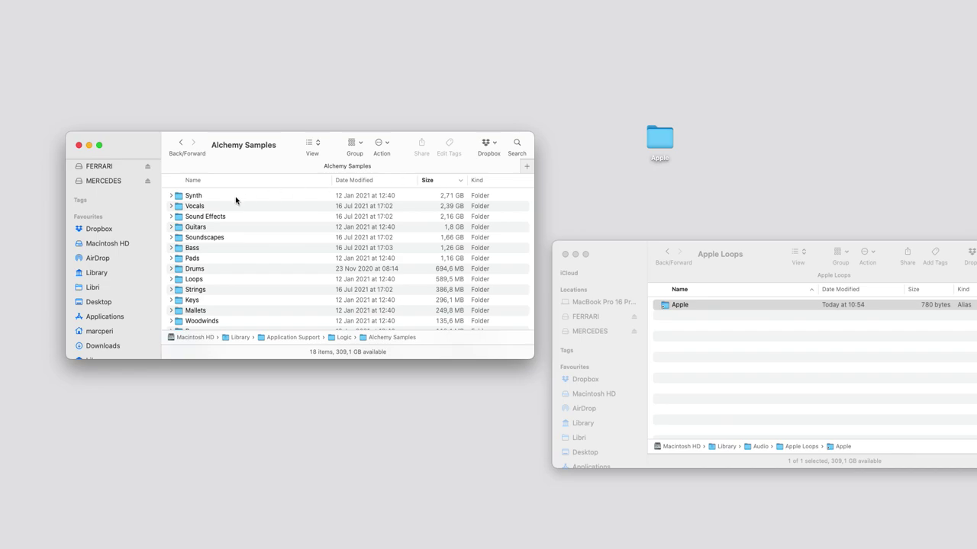
pyautogui.click(171, 196)
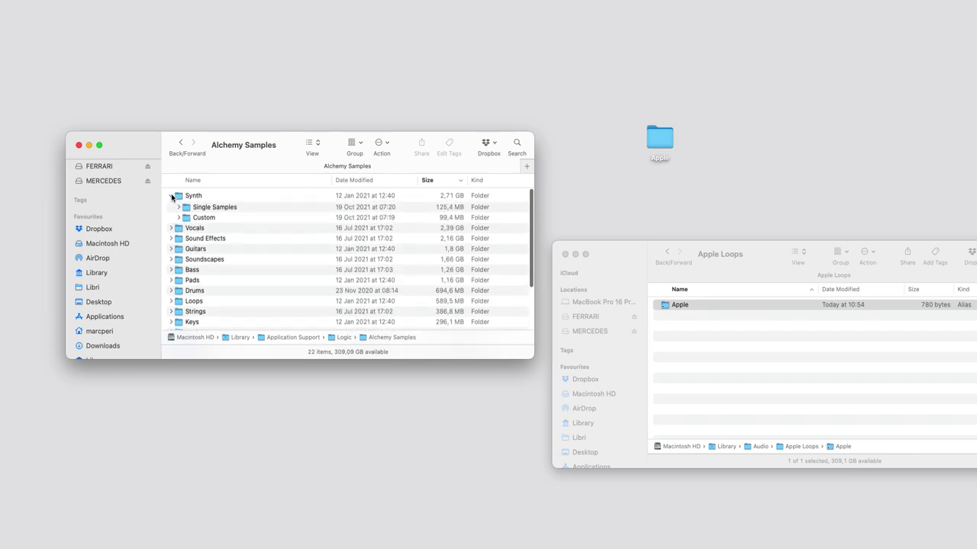
pyautogui.click(171, 196)
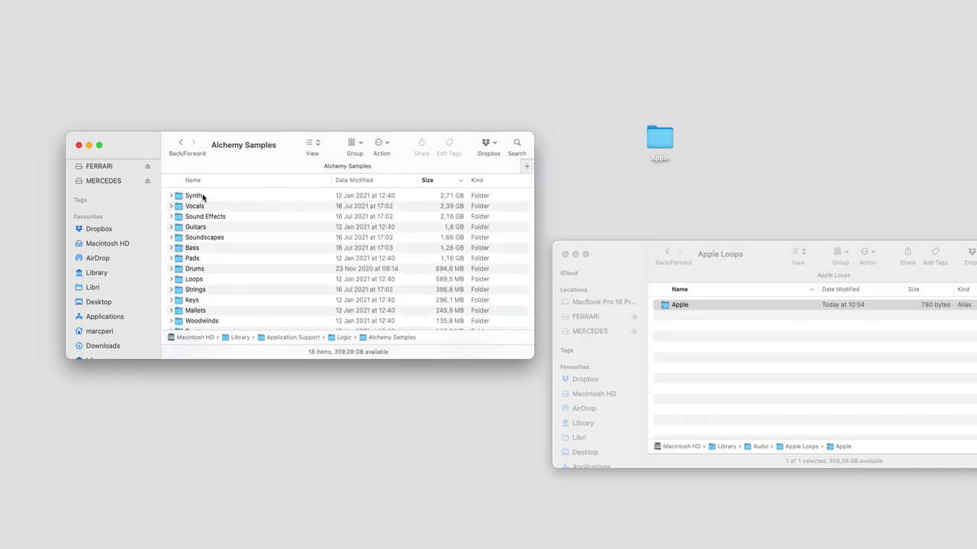
pyautogui.click(203, 198)
# Step: Make an alias of the Synth folder and move the real Synth folder to the FERRARI drive
pyautogui.rightClick(203, 198)
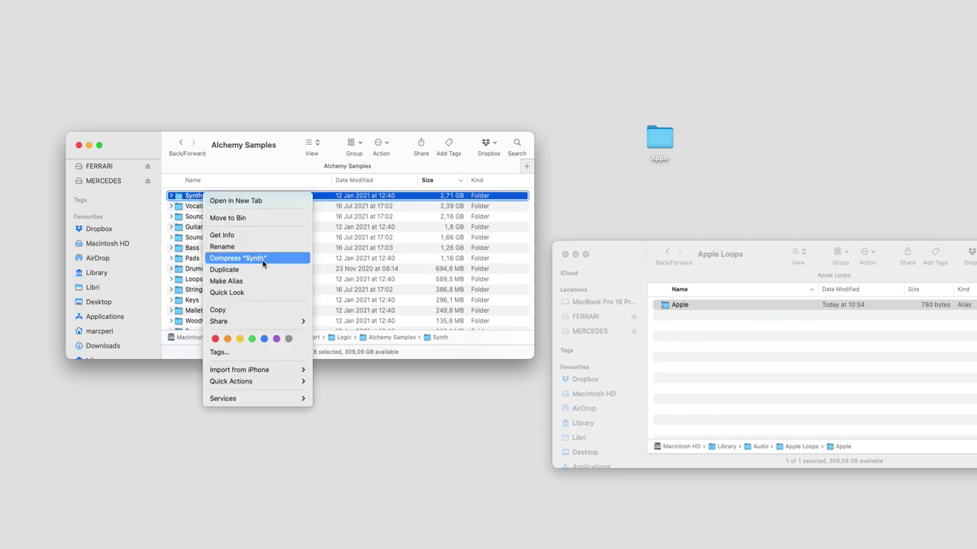
pyautogui.click(259, 281)
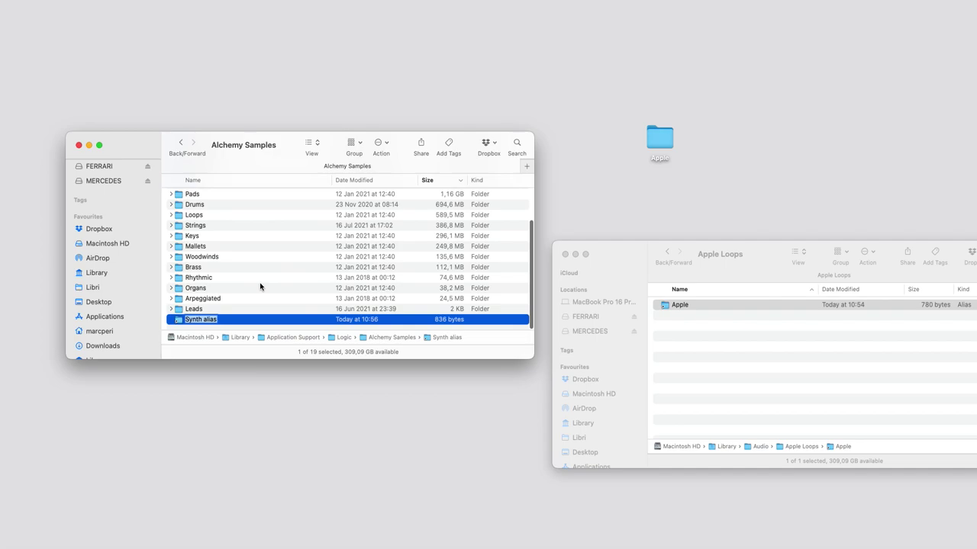
pyautogui.scroll(5, 260, 286)
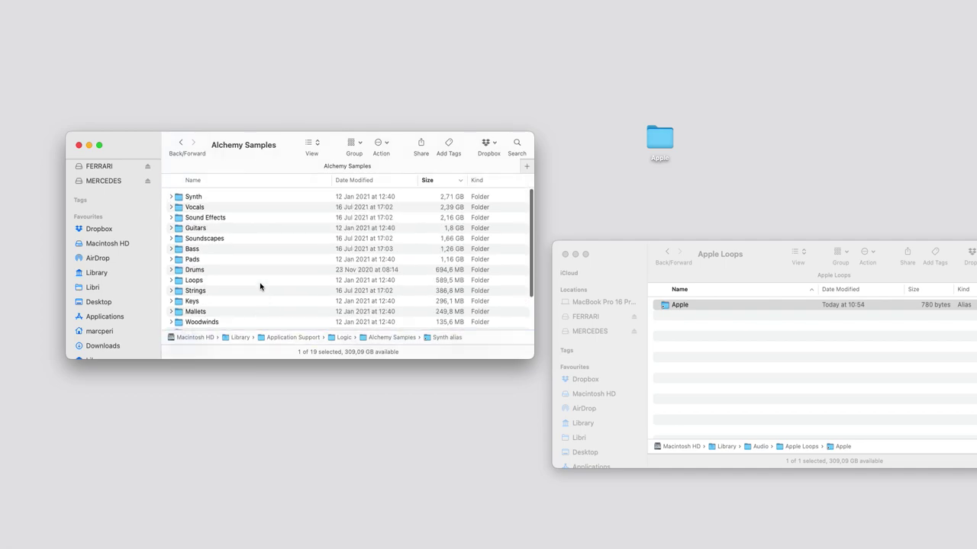
pyautogui.click(201, 197)
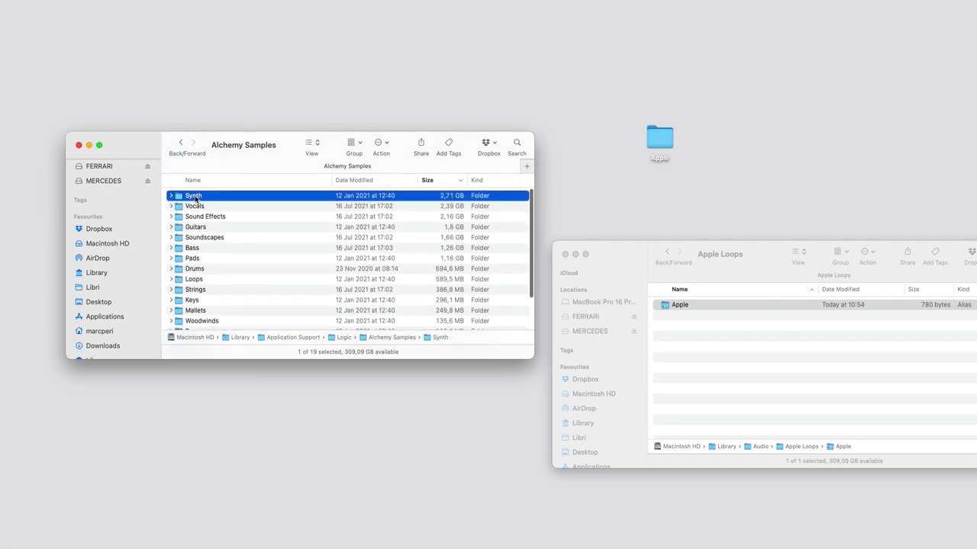
pyautogui.moveTo(196, 198); pyautogui.dragTo(109, 208)
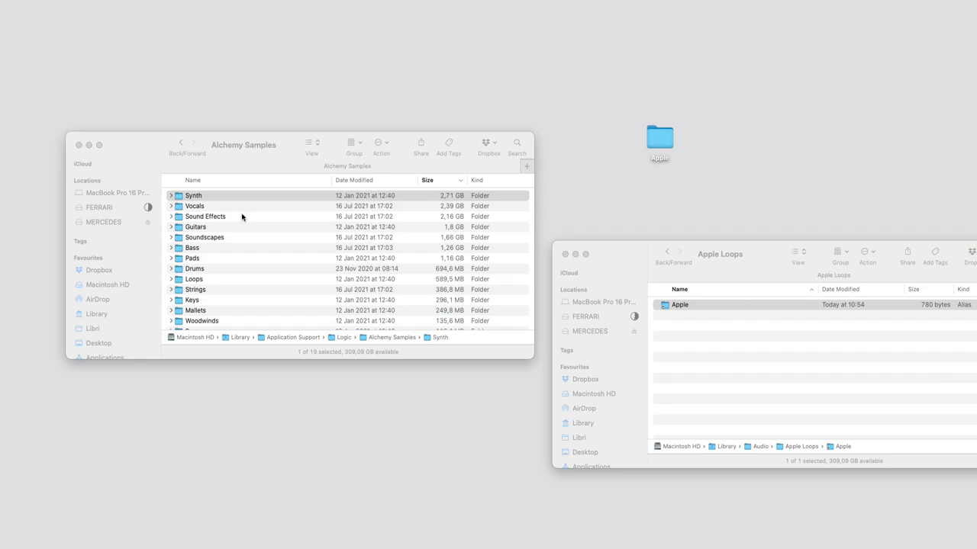
# Step: Rename 'Synth alias' to 'Synth' in the Alchemy Samples folder
pyautogui.scroll(-3, 225, 308)
pyautogui.scroll(4, 225, 308)
pyautogui.press('super+alt+a')
pyautogui.scroll(-3, 211, 209)
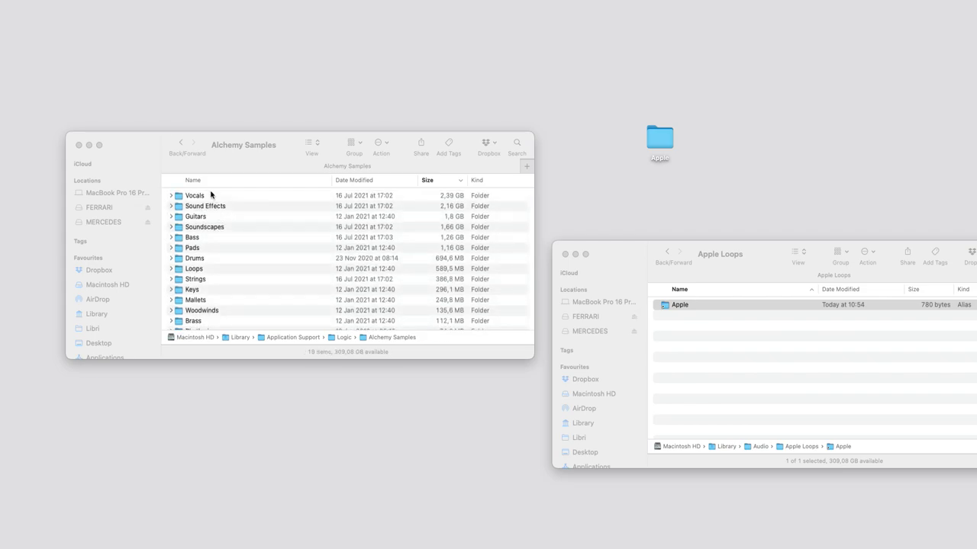
pyautogui.scroll(-3, 202, 263)
pyautogui.click(230, 321)
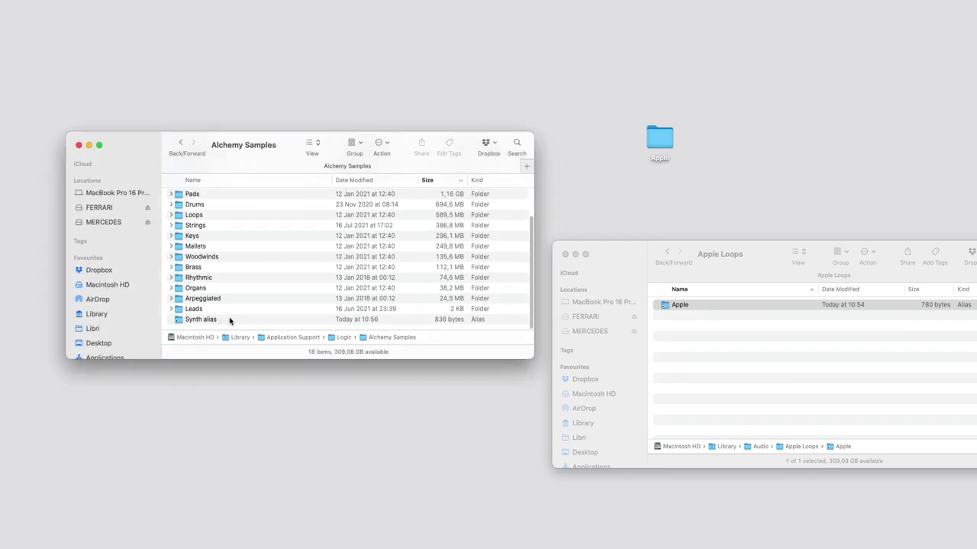
pyautogui.click(229, 320)
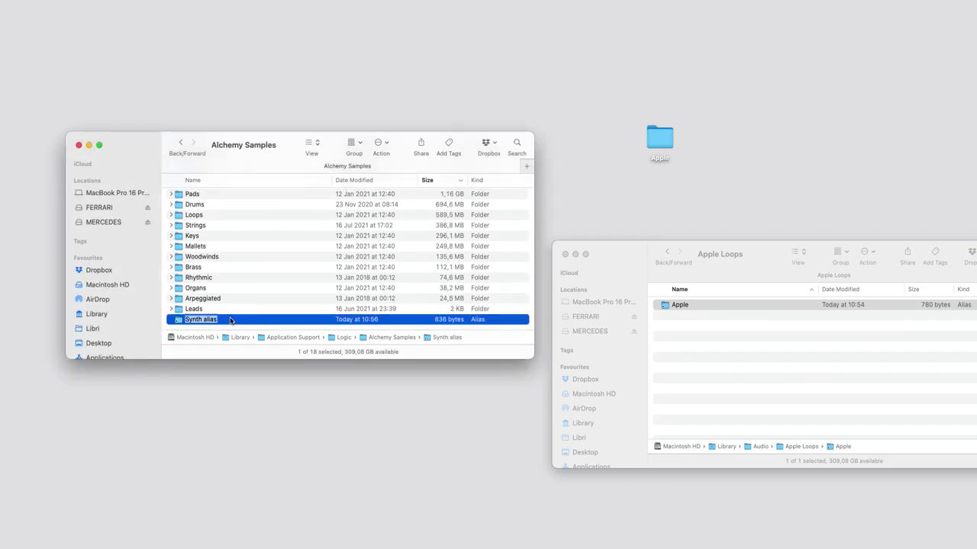
pyautogui.click(247, 323)
pyautogui.press('BackSpace')
pyautogui.press('BackSpace')
pyautogui.press('BackSpace')
pyautogui.press('BackSpace')
pyautogui.press('BackSpace')
pyautogui.press('BackSpace')
pyautogui.press('Return')
# Step: Launch Logic Pro in Complete Mode, skip the sound download and installer, and start a new project
pyautogui.click(209, 535)
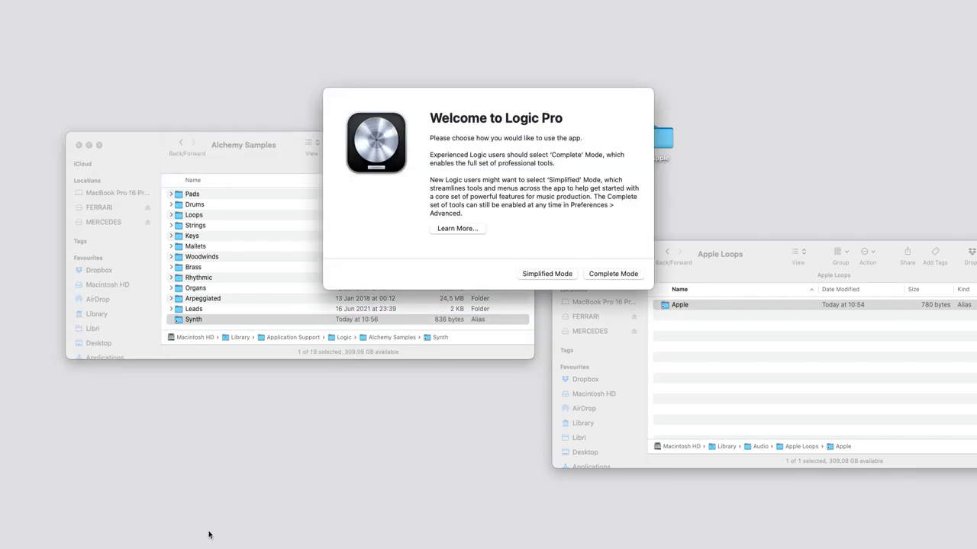
pyautogui.click(607, 275)
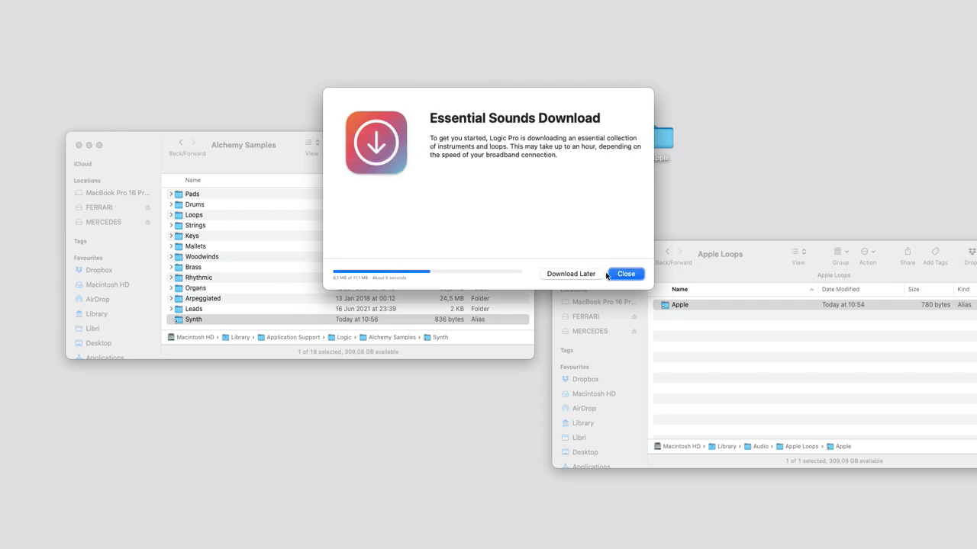
pyautogui.click(578, 274)
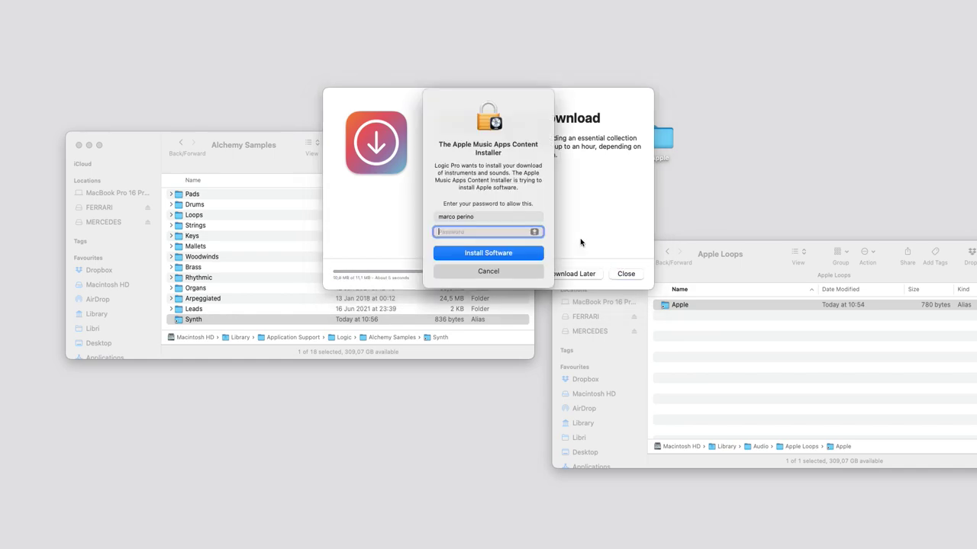
pyautogui.click(506, 275)
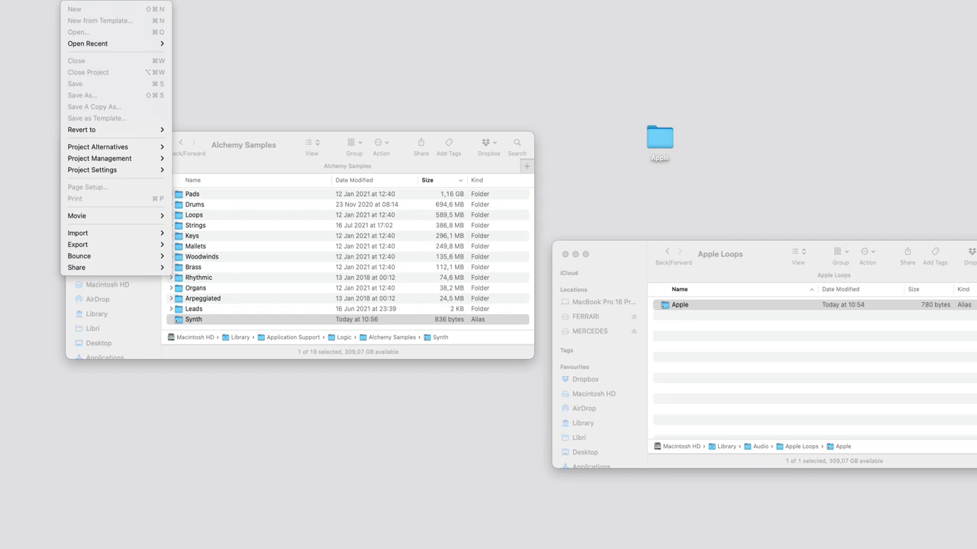
pyautogui.press('Escape')
pyautogui.click(410, 152)
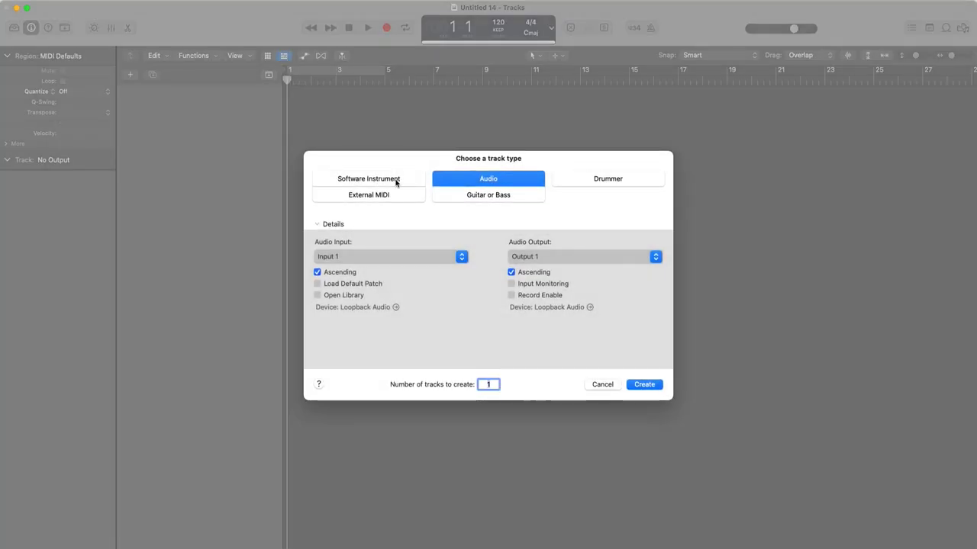
# Step: Create a Software Instrument track with Alchemy and open its plugin window
pyautogui.click(396, 181)
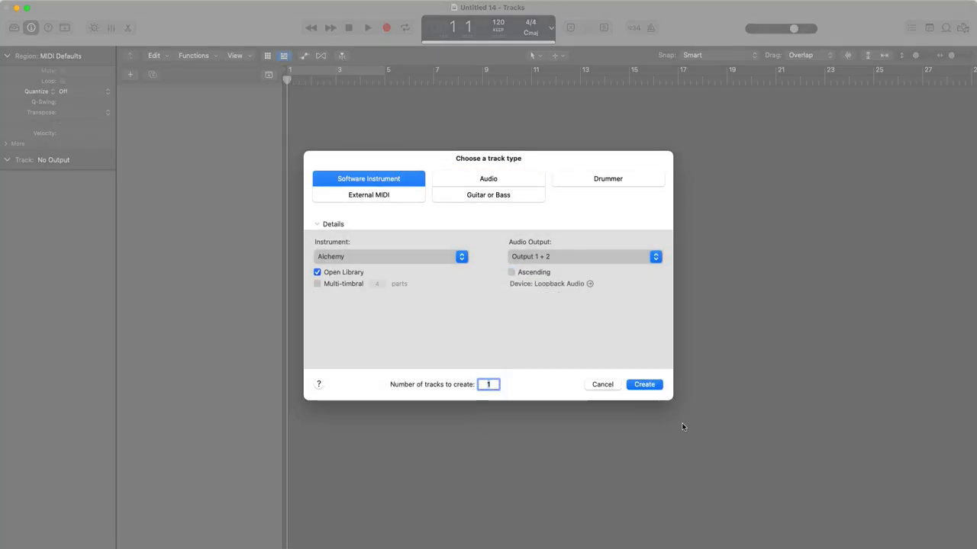
pyautogui.click(658, 383)
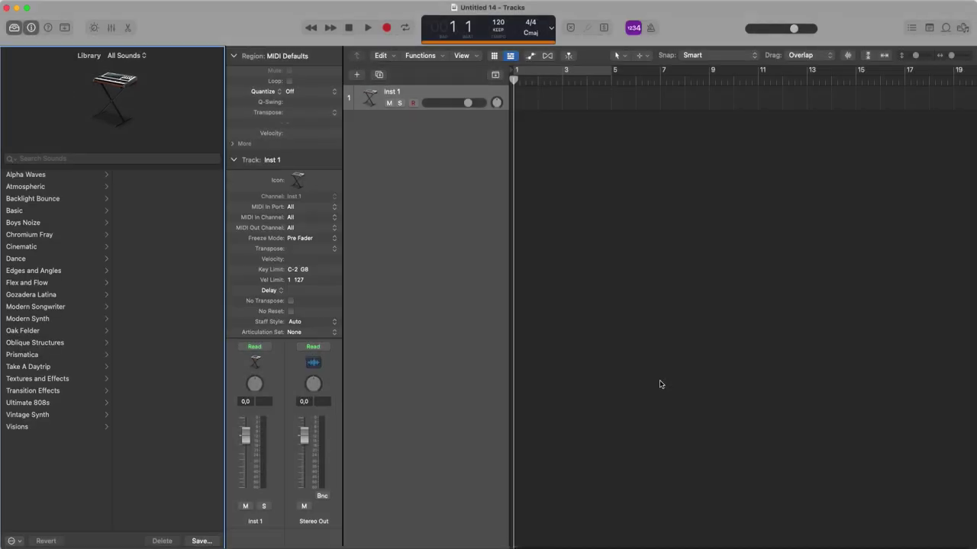
pyautogui.click(233, 159)
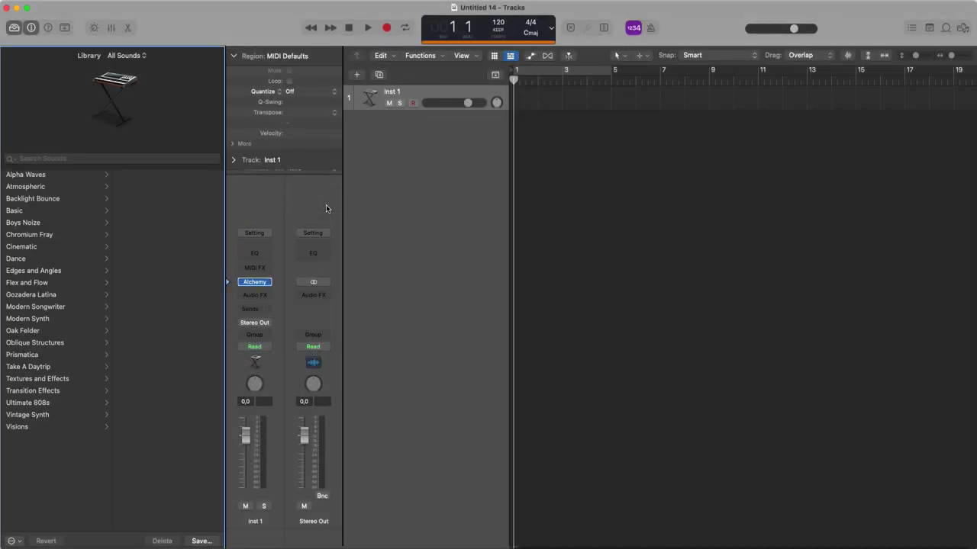
pyautogui.click(255, 282)
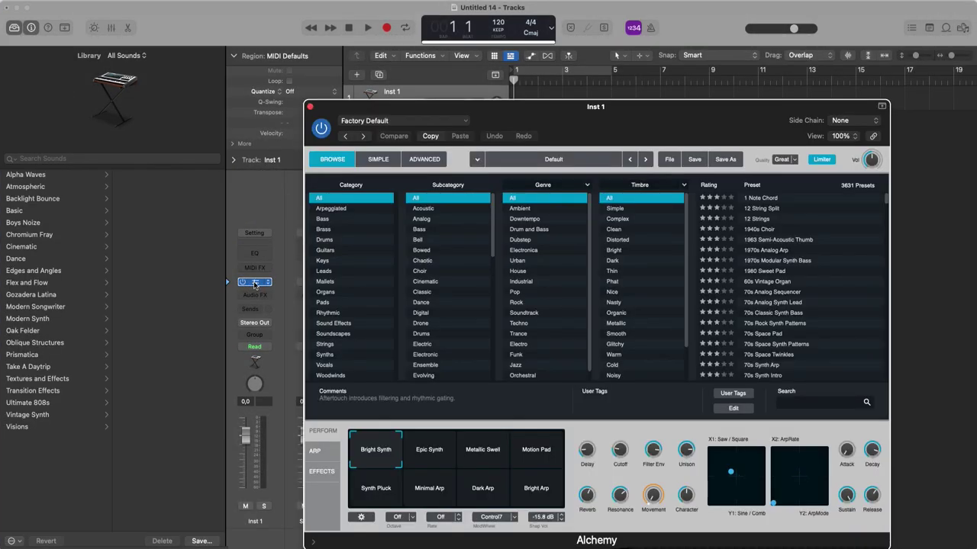
# Step: Filter Alchemy presets to Synths and try several, cancelling downloads, ending on Aluminum Bandpass
pyautogui.click(327, 355)
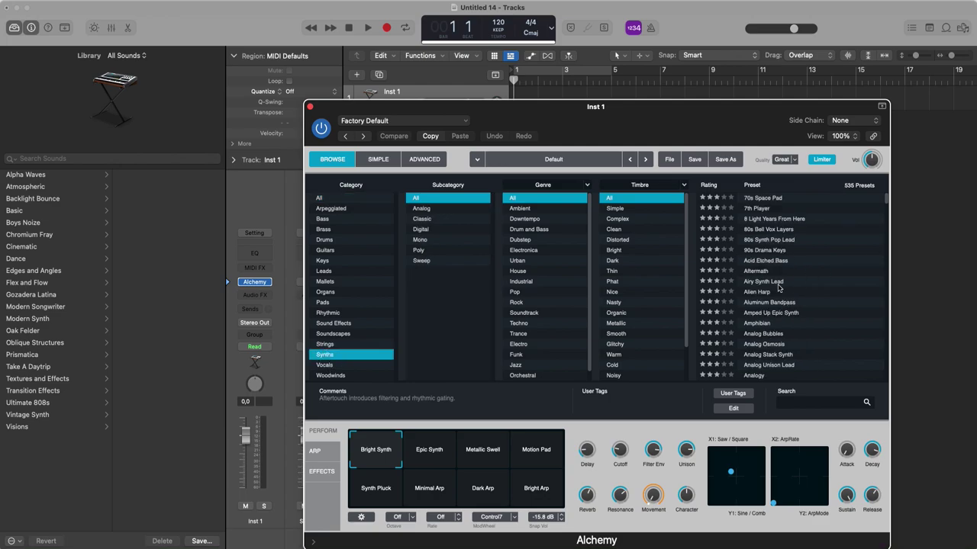
pyautogui.click(778, 284)
pyautogui.click(772, 312)
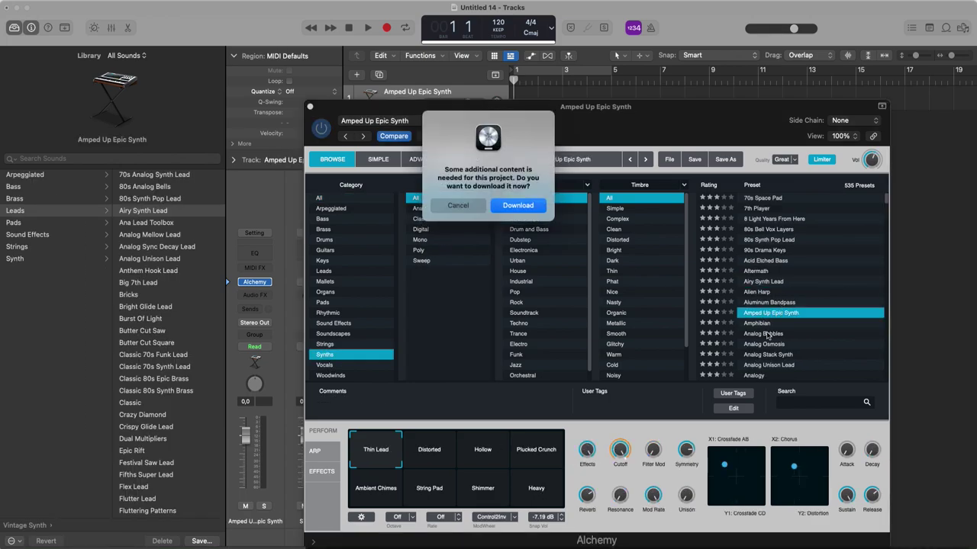
pyautogui.click(464, 206)
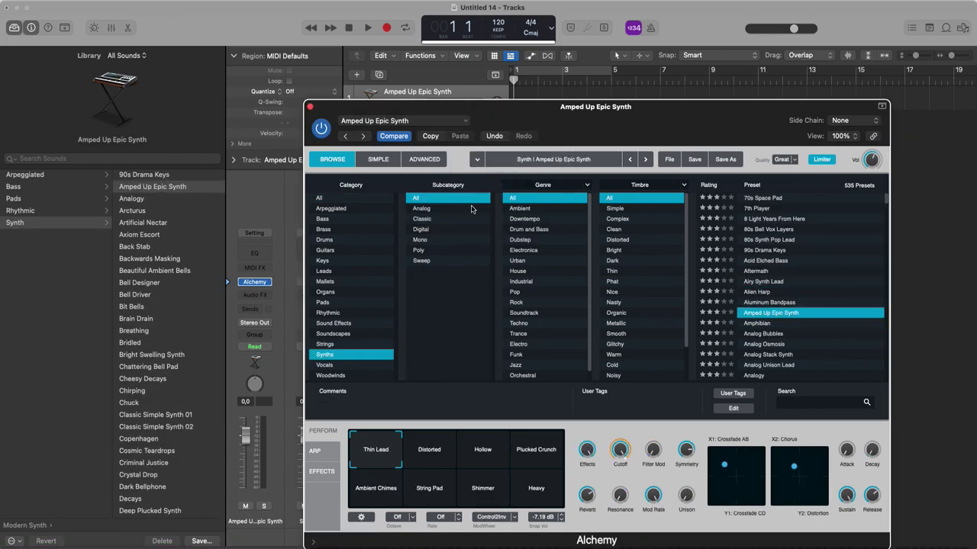
pyautogui.click(785, 303)
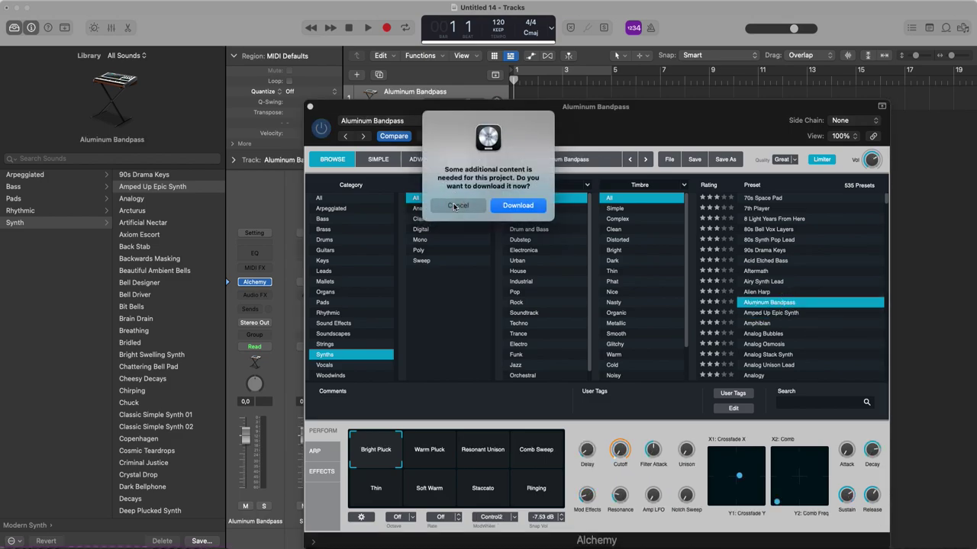
pyautogui.click(455, 206)
pyautogui.click(796, 312)
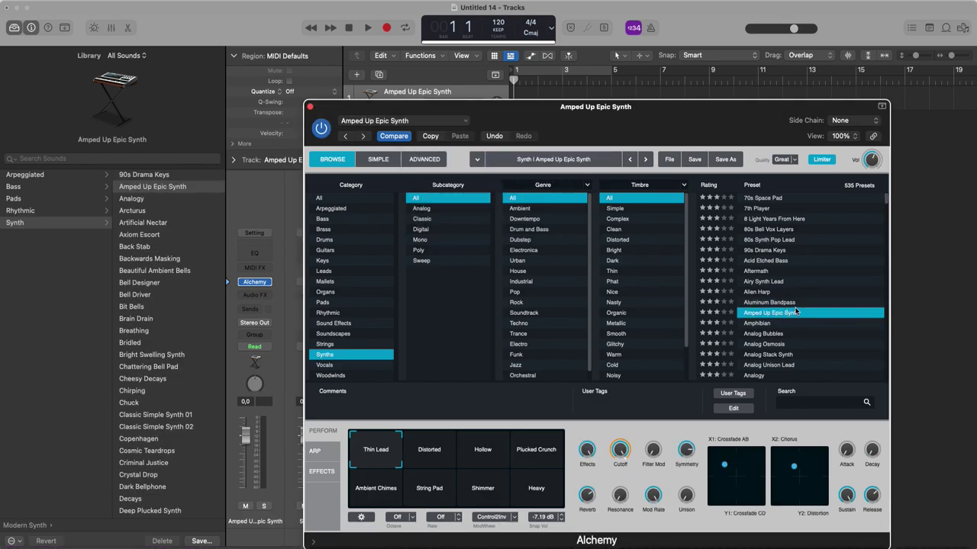
pyautogui.click(796, 303)
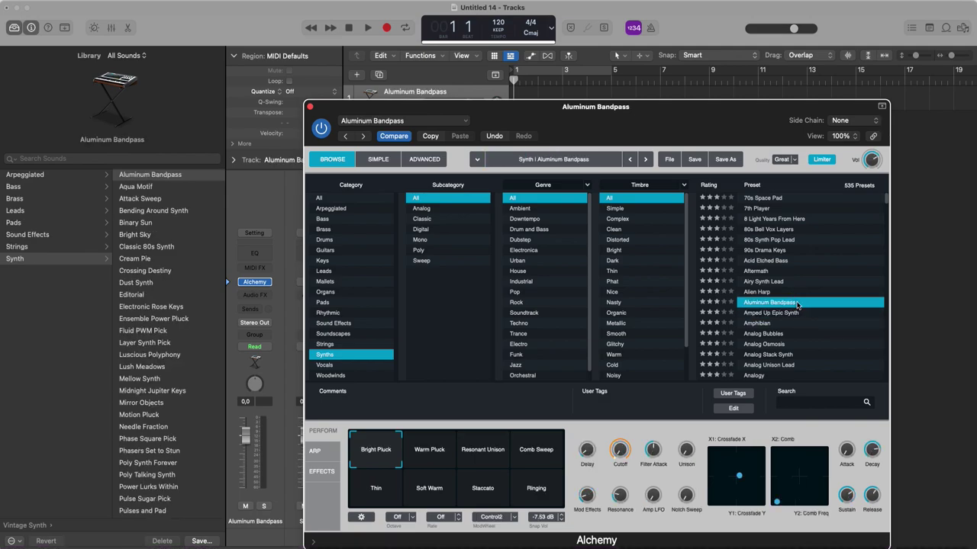
# Step: Close the Alchemy window and quit Logic Pro
pyautogui.click(311, 106)
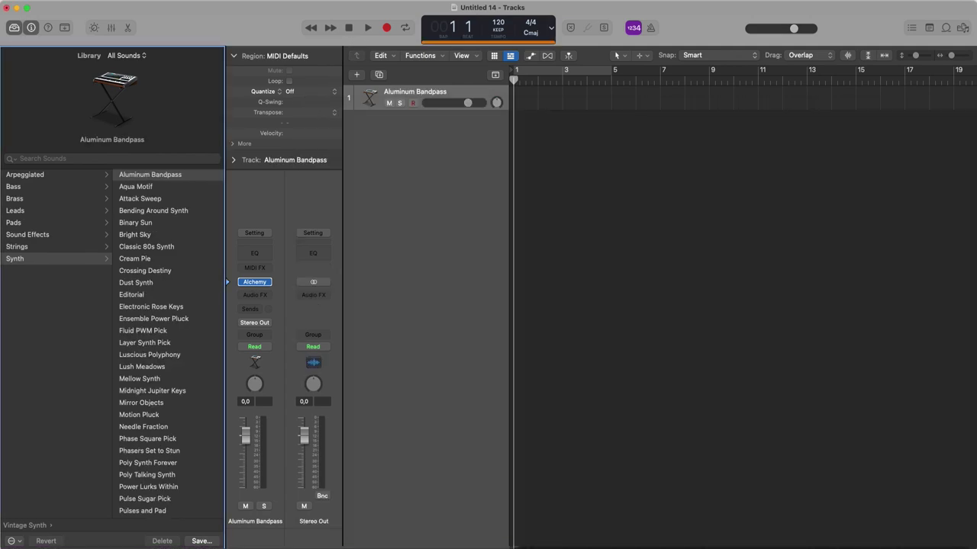
pyautogui.click(42, 6)
pyautogui.click(85, 174)
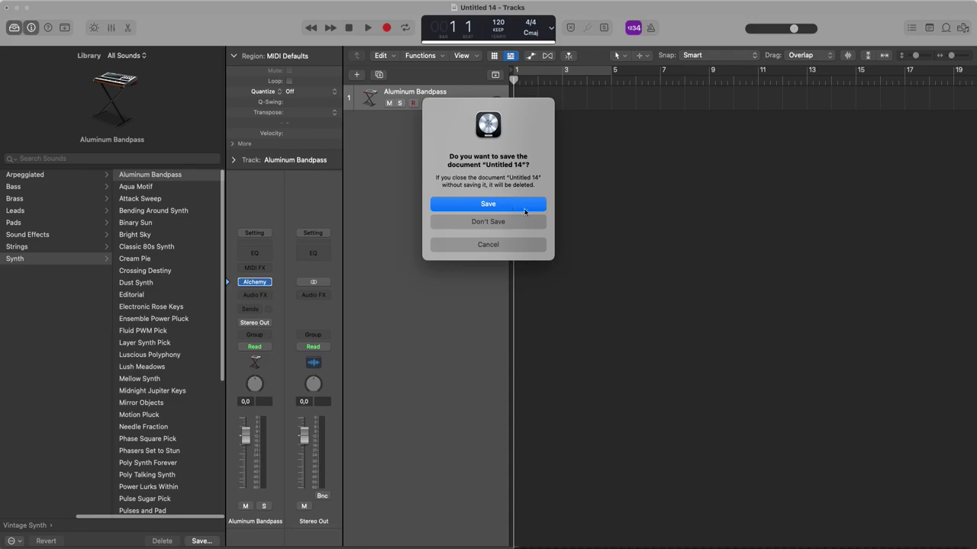
# Step: Discard Untitled 14 and move Synth from FERRARI back into Alchemy Samples, replacing the alias
pyautogui.click(538, 222)
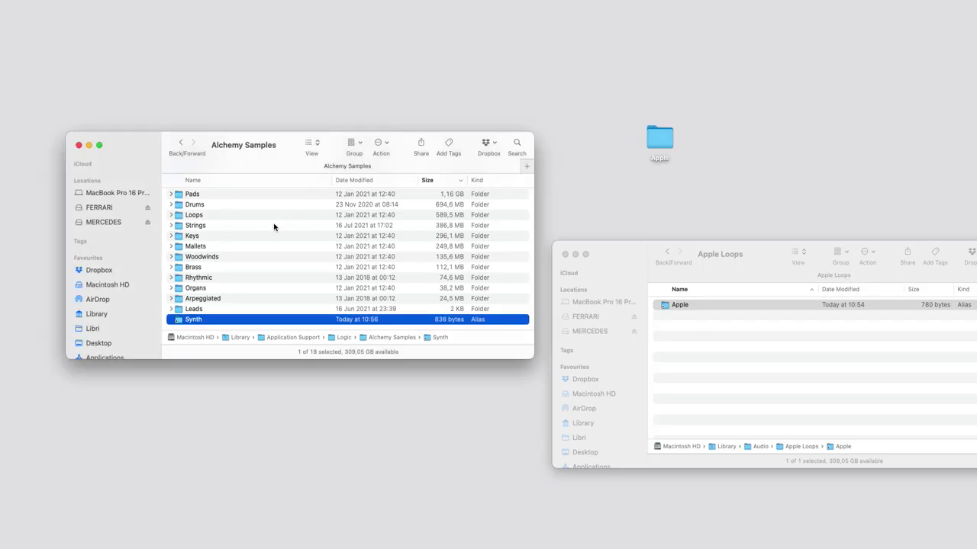
pyautogui.click(580, 316)
pyautogui.click(585, 316)
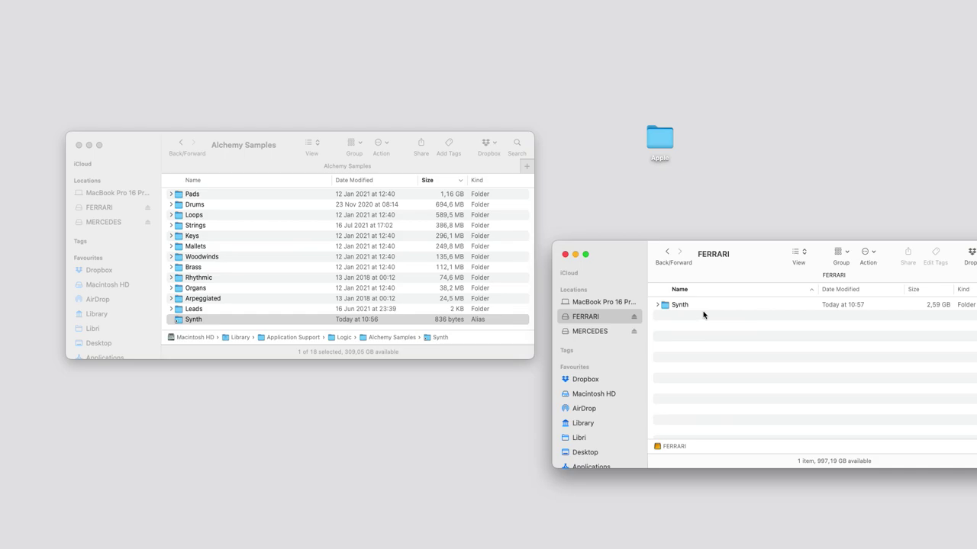
pyautogui.moveTo(676, 305); pyautogui.dragTo(282, 303)
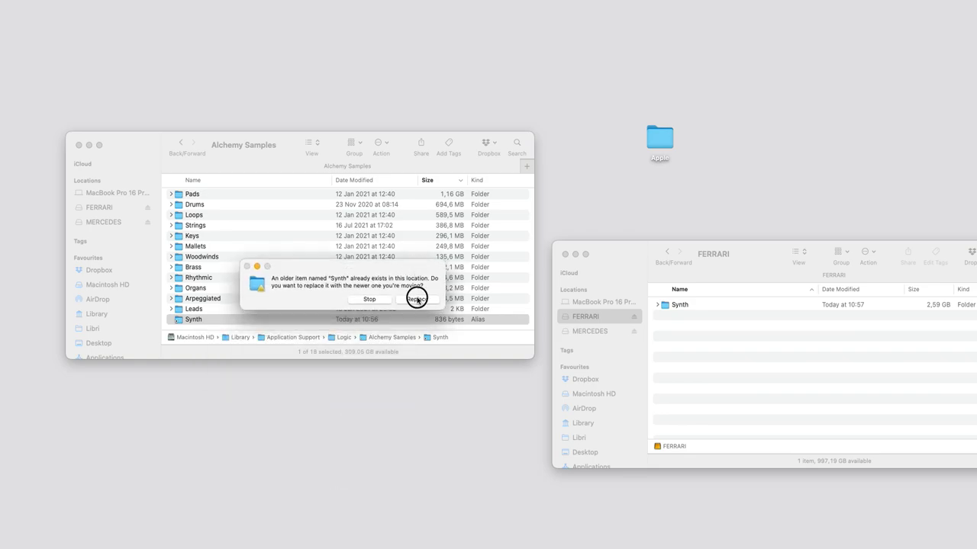
pyautogui.click(417, 298)
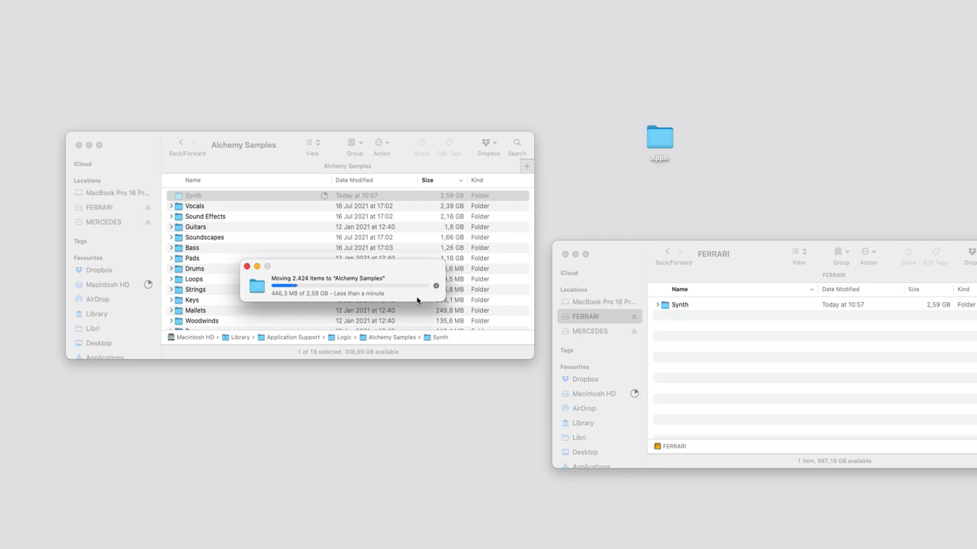
# Step: Browse to Macintosh HD > Library > Application Support > Logic in the second Finder window
pyautogui.click(620, 273)
pyautogui.click(595, 394)
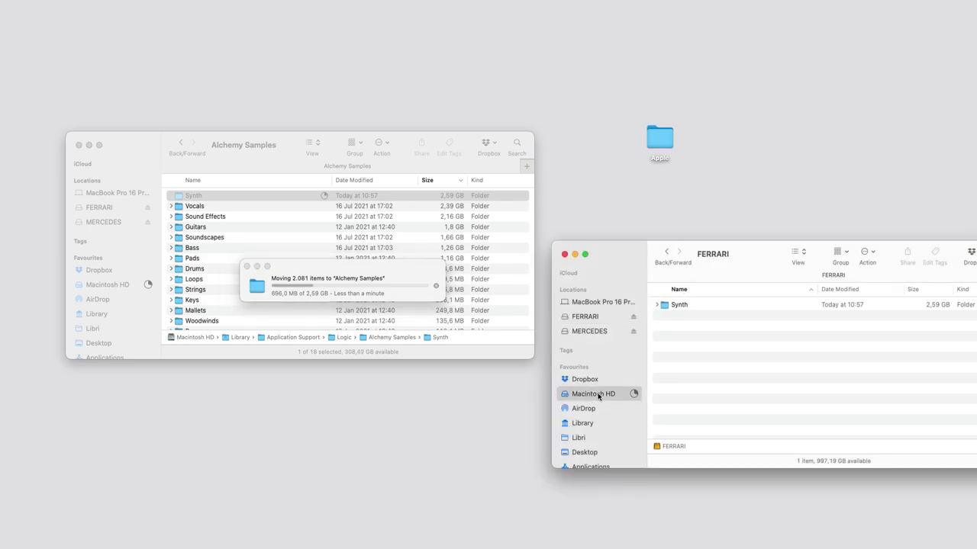
pyautogui.doubleClick(726, 314)
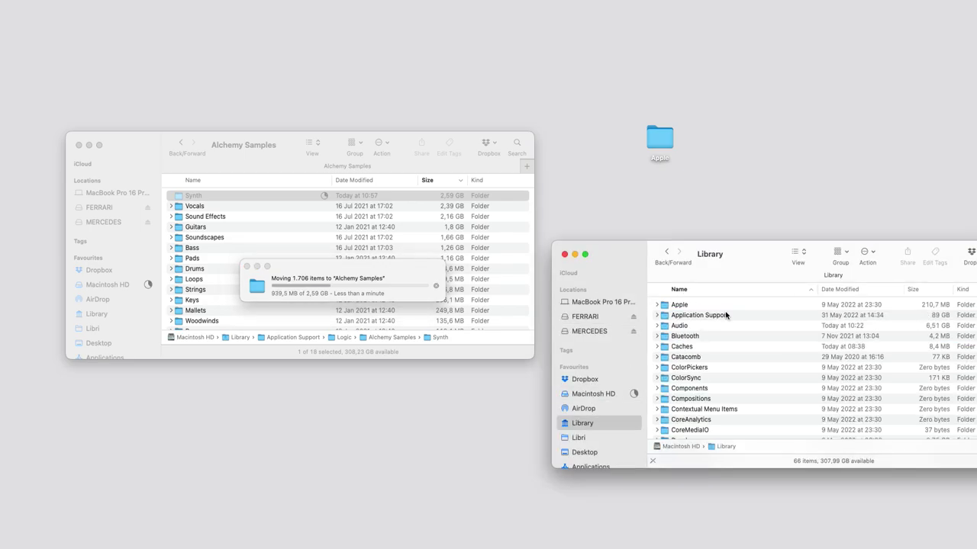
pyautogui.scroll(-5, 704, 371)
pyautogui.scroll(5, 704, 371)
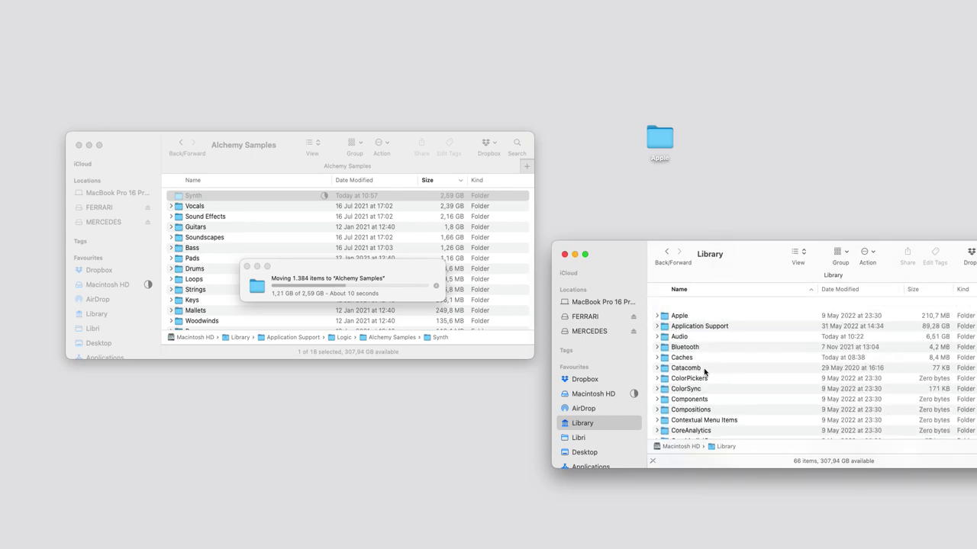
pyautogui.click(713, 316)
pyautogui.doubleClick(714, 316)
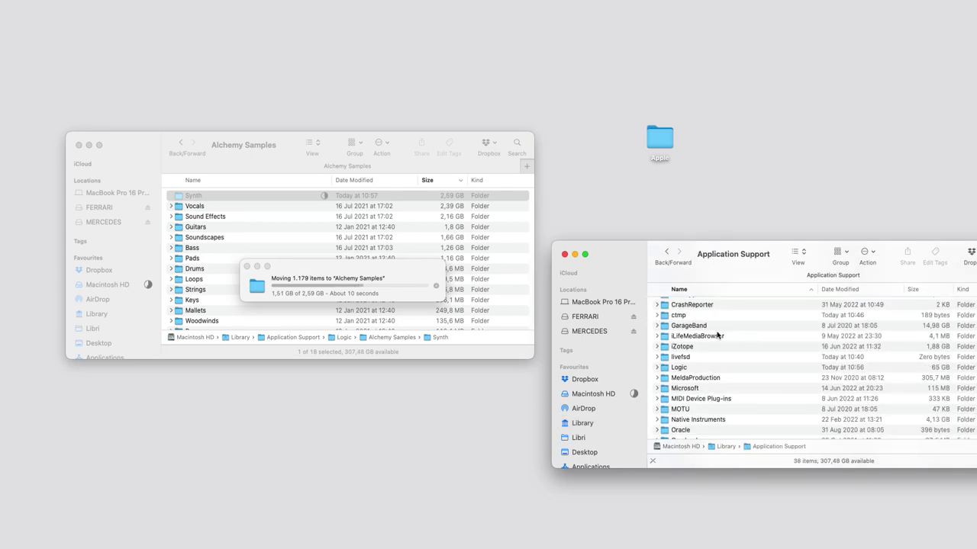
pyautogui.doubleClick(708, 369)
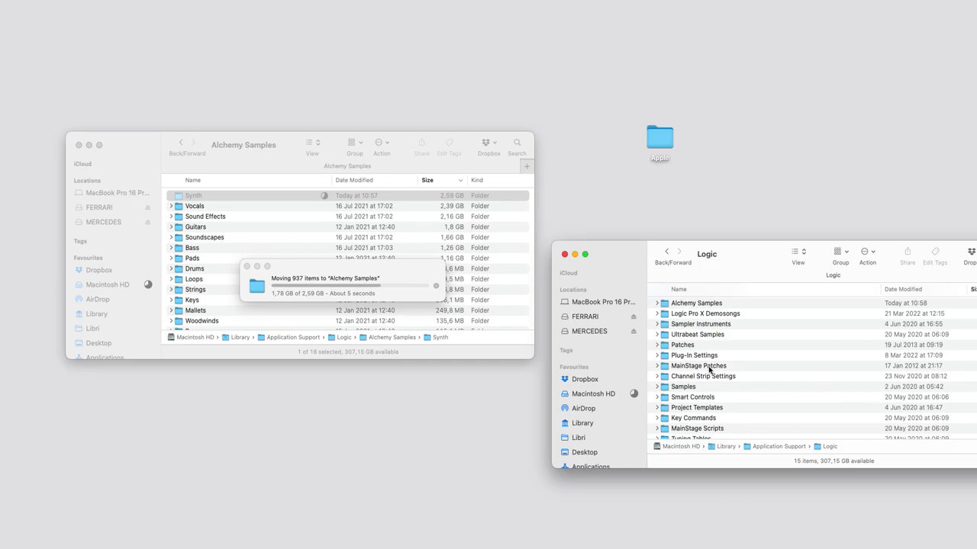